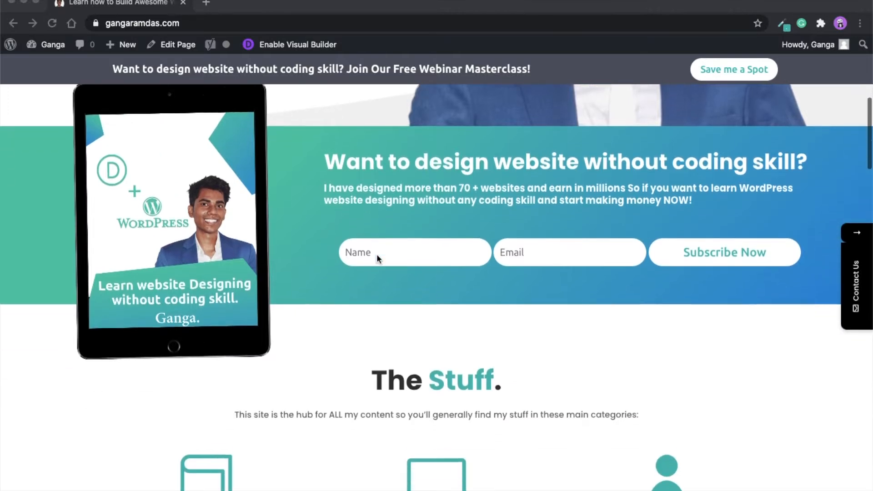
# - Examine the reference site's home page, from the hero section down to the course modules and back up
pyautogui.scroll(-10, 377, 258)
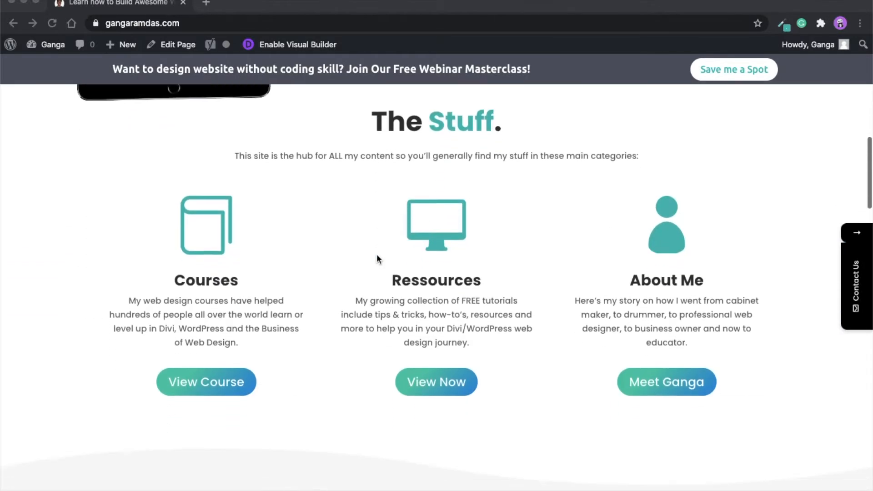
pyautogui.scroll(-7, 376, 258)
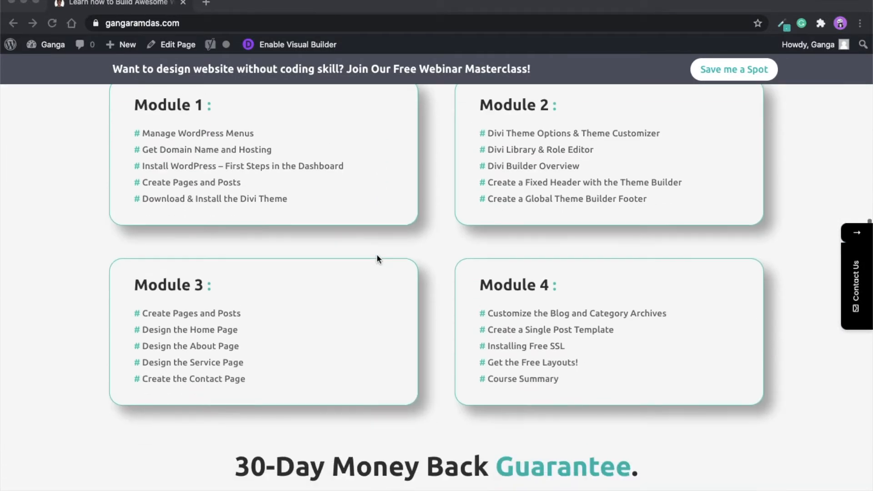
pyautogui.scroll(10, 376, 258)
pyautogui.scroll(20, 377, 257)
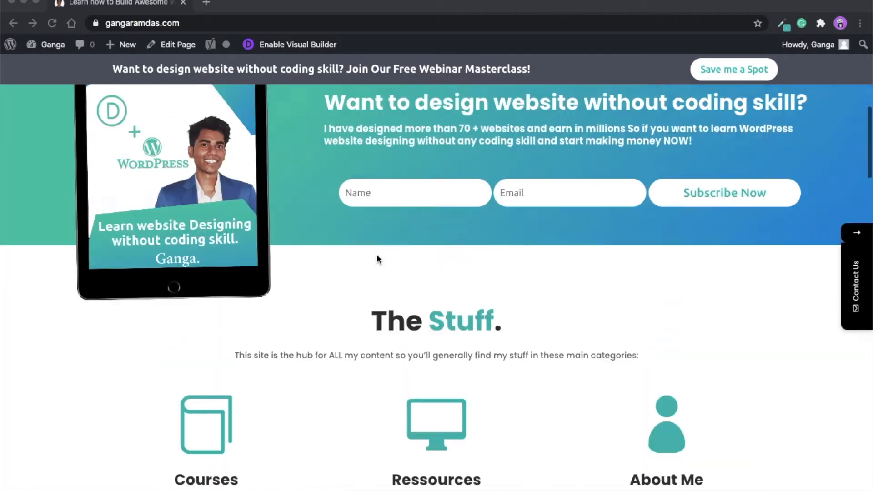
pyautogui.scroll(-1, 361, 264)
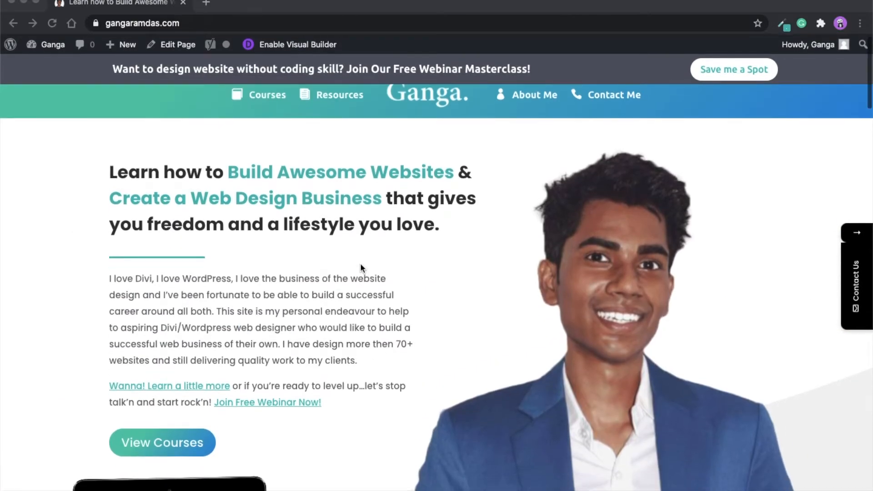
pyautogui.scroll(-1, 360, 264)
pyautogui.scroll(2, 361, 264)
pyautogui.scroll(-1, 352, 263)
pyautogui.scroll(2, 318, 237)
pyautogui.scroll(-1, 137, 128)
pyautogui.scroll(-1, 132, 143)
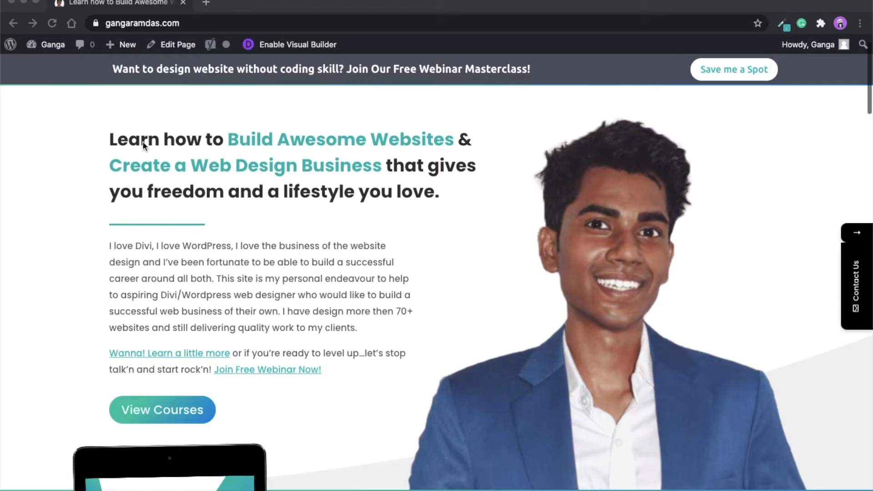
pyautogui.scroll(-1, 70, 73)
pyautogui.scroll(-1, 129, 169)
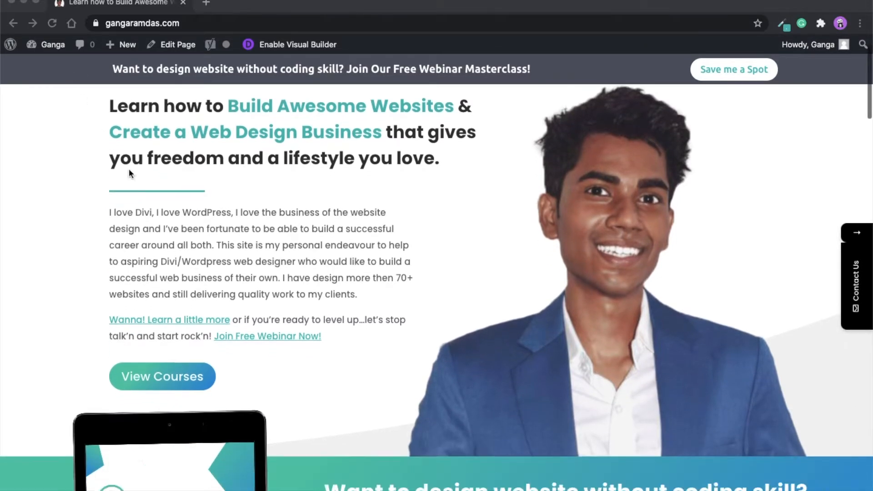
# - Examine the webinar promotion bar above the reference site's menu and how it behaves while the page scrolls
pyautogui.click(181, 72)
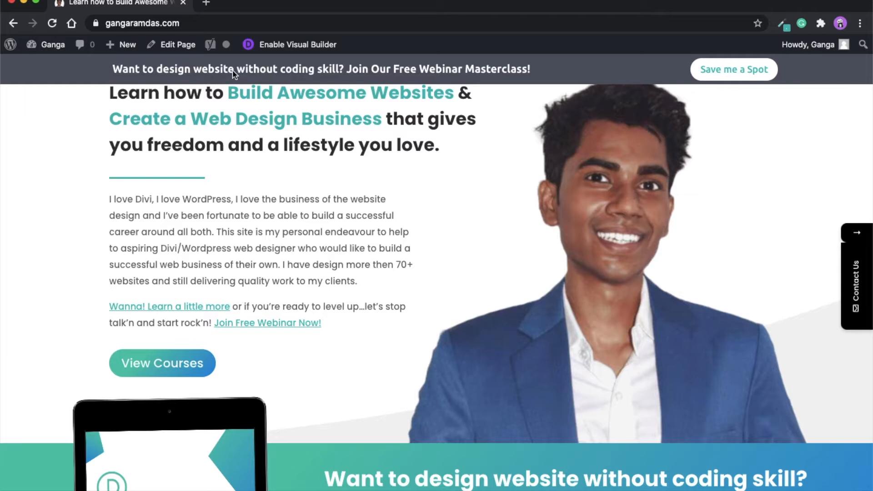
pyautogui.moveTo(155, 71); pyautogui.dragTo(581, 71)
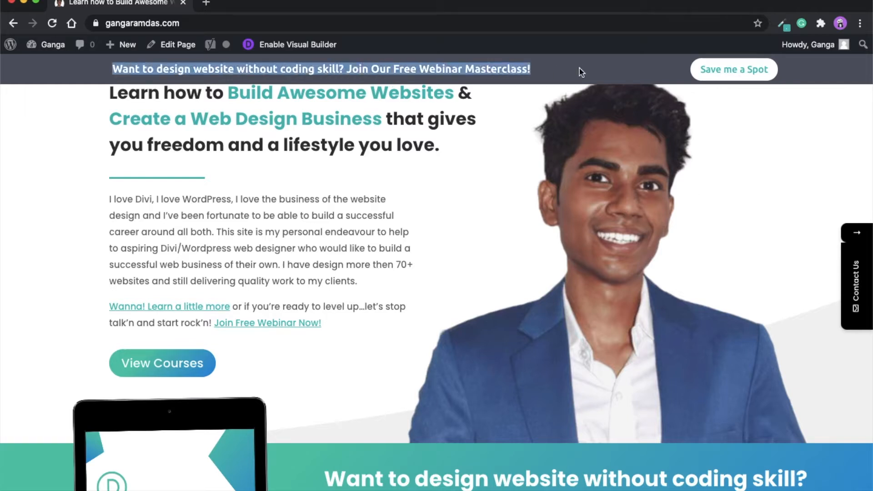
pyautogui.scroll(3, 542, 175)
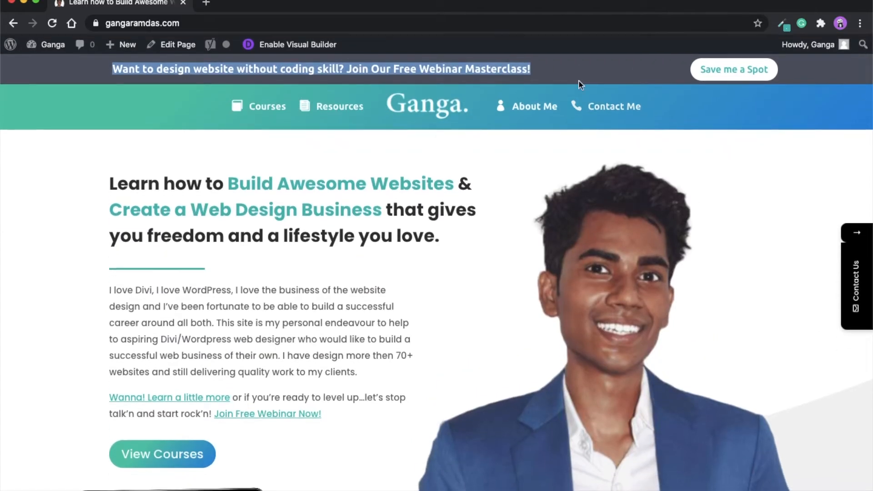
pyautogui.click(576, 71)
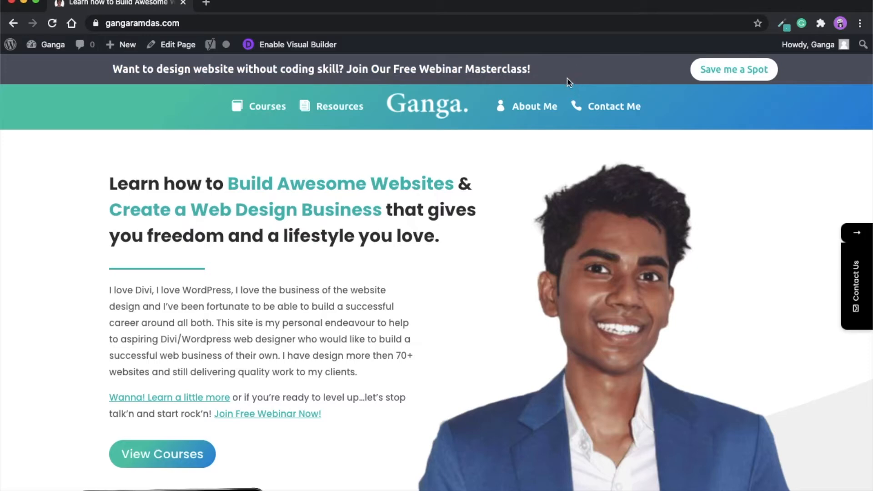
pyautogui.scroll(-8, 498, 240)
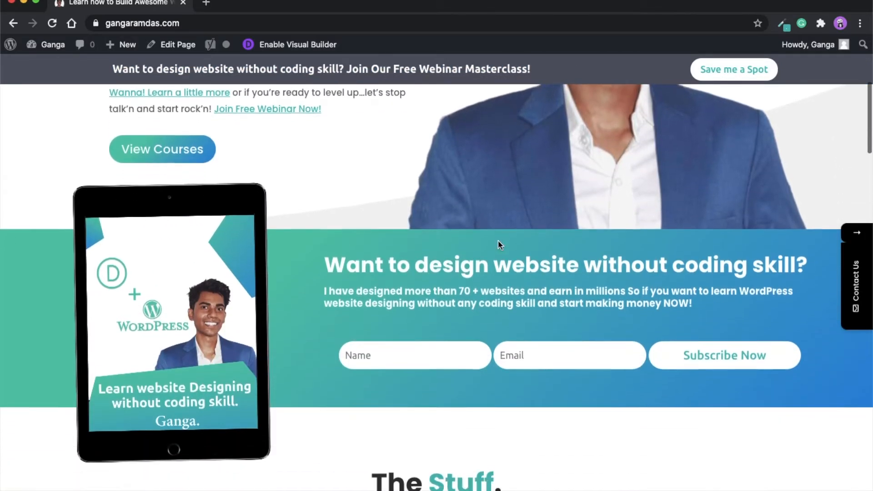
pyautogui.scroll(8, 498, 241)
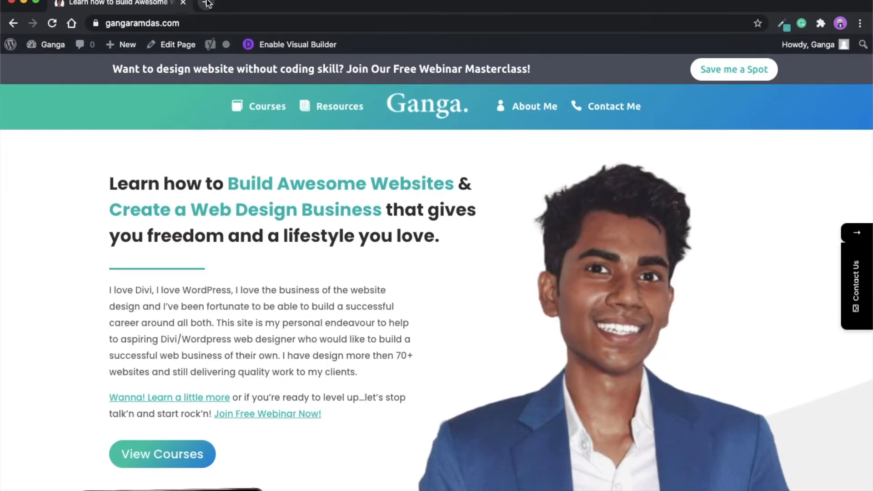
# - Open the WordPress Add New Page editor of gangalearning.indoage.in in a new browser tab
pyautogui.press('super+t')
pyautogui.write('gan')
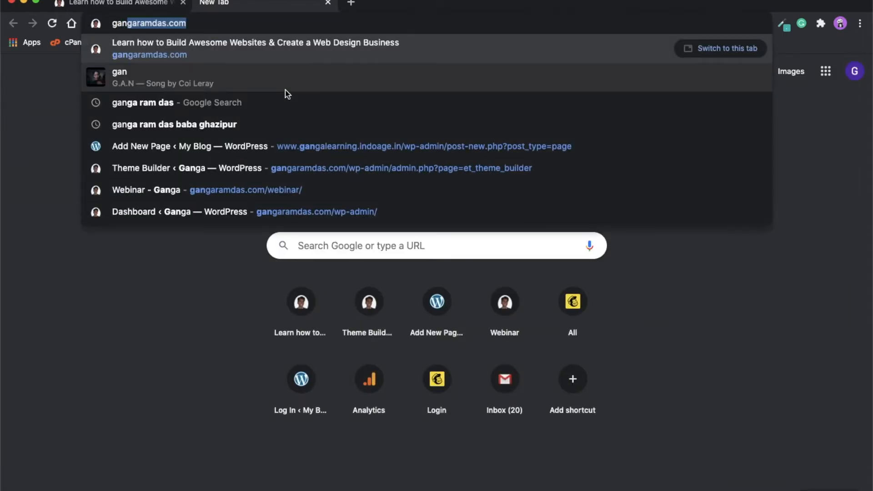
pyautogui.press('Down')
pyautogui.press('Down')
pyautogui.press('Down')
pyautogui.press('Down')
pyautogui.press('Down')
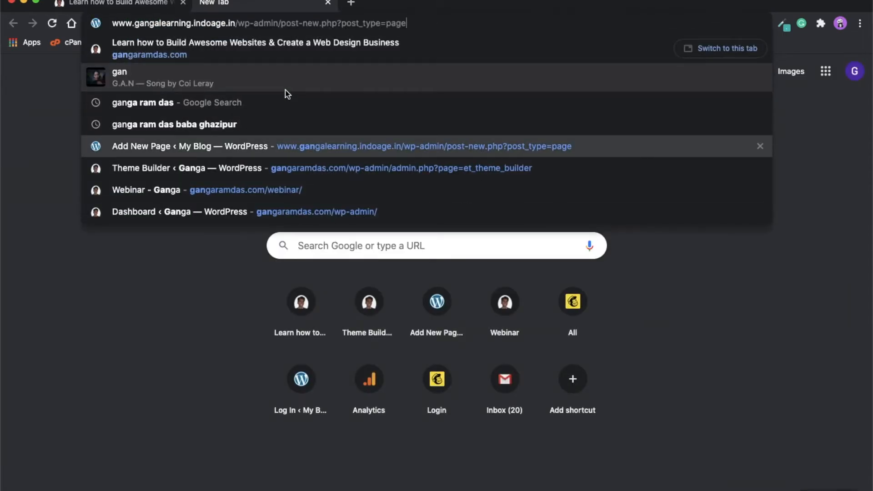
pyautogui.press('Return')
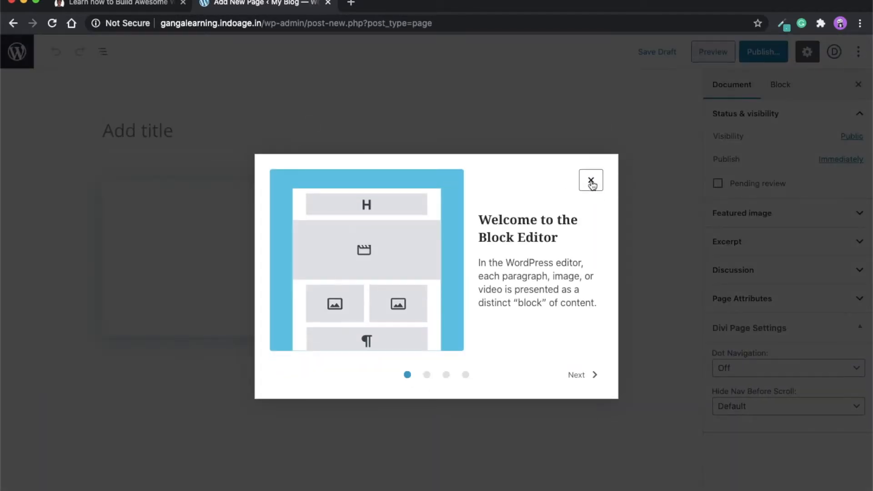
# - Close the block editor's welcome guide and go to the Divi Theme Builder
pyautogui.click(592, 183)
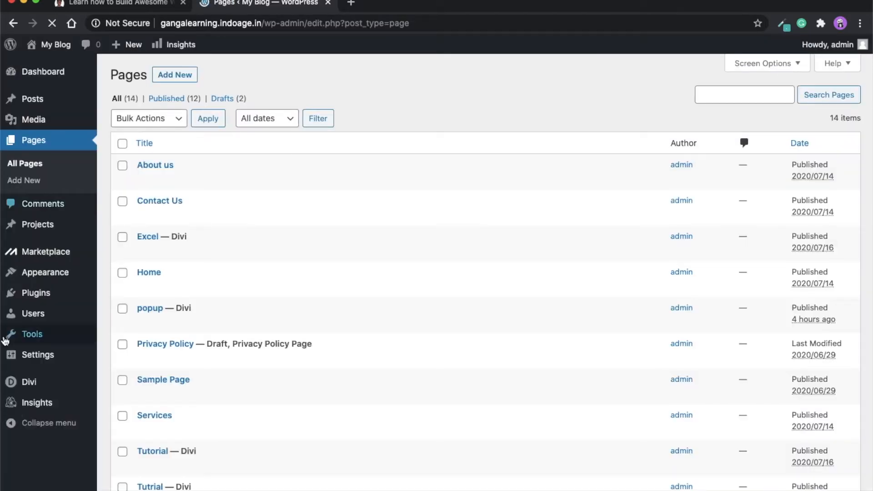
pyautogui.moveTo(29, 386)
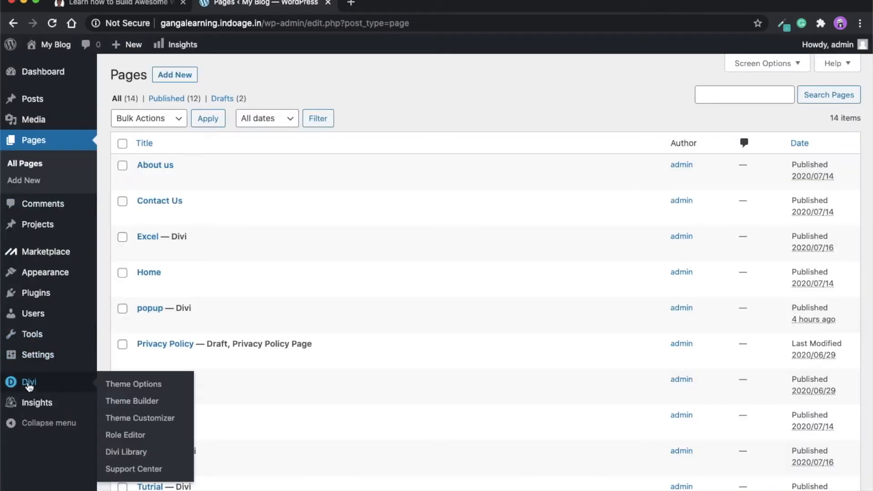
pyautogui.click(132, 402)
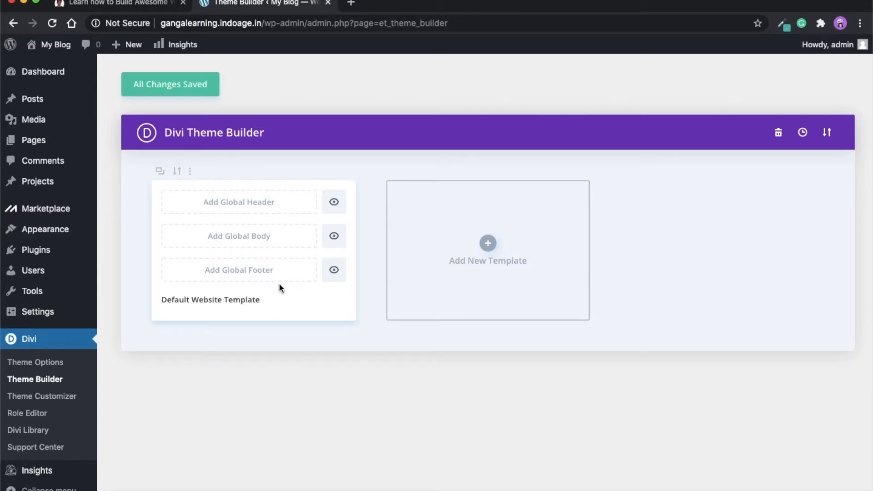
# - Start building a global header from scratch for the Default Website Template, dismissing the initial row selection
pyautogui.click(263, 204)
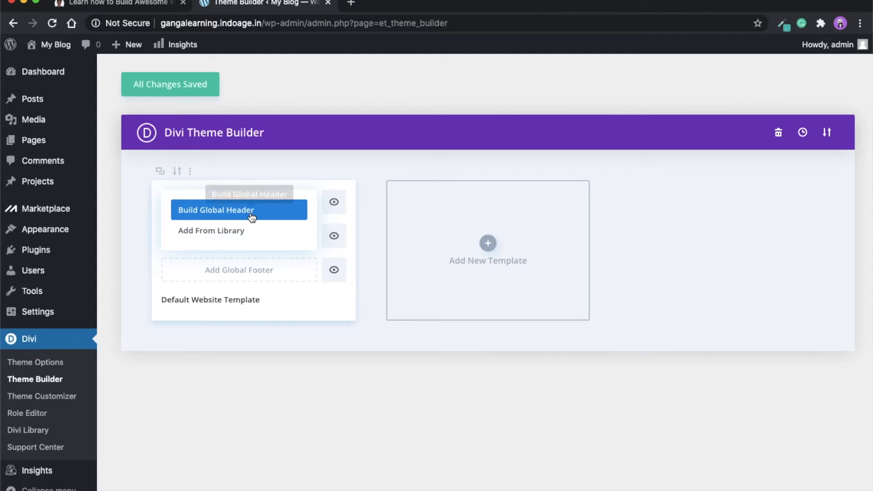
pyautogui.click(251, 214)
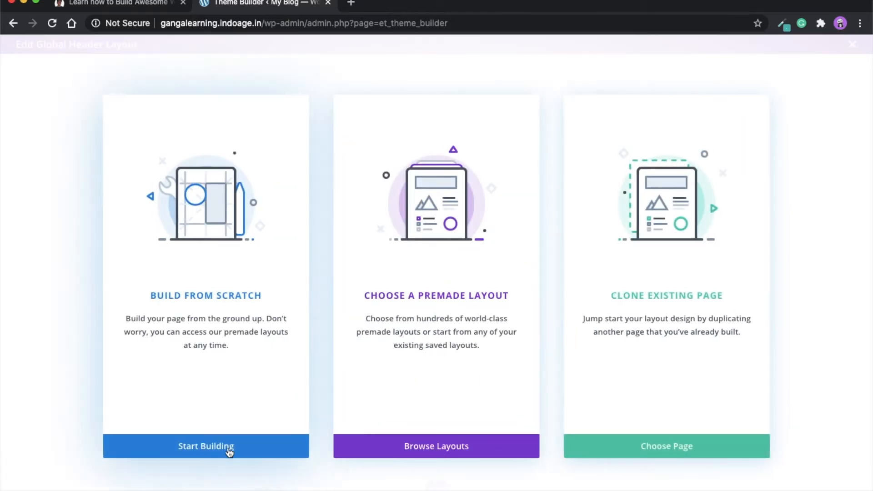
pyautogui.click(227, 448)
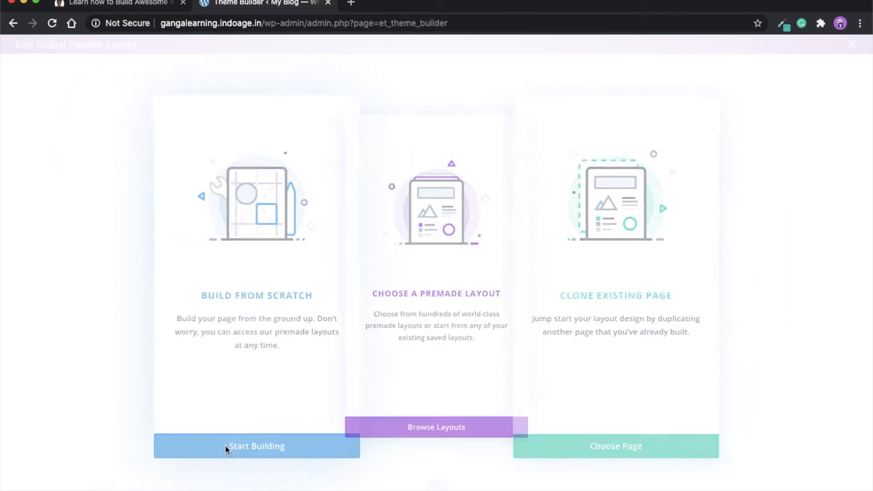
pyautogui.click(537, 140)
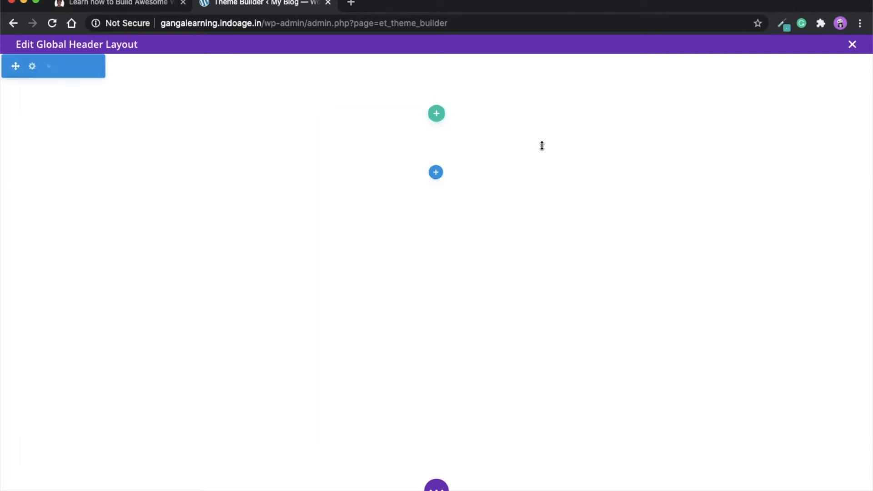
# - Review the promotion bar's text on the reference site and return to the header layout
pyautogui.click(156, 4)
pyautogui.moveTo(110, 69); pyautogui.dragTo(506, 76)
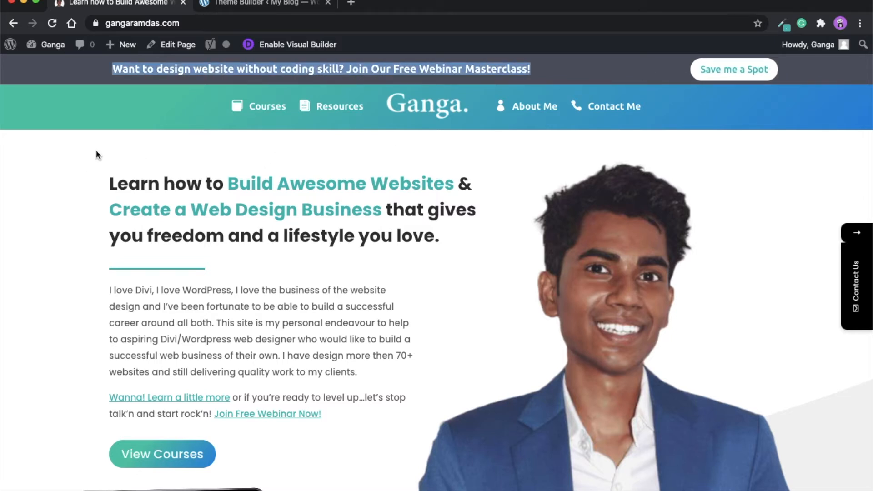
pyautogui.click(61, 175)
pyautogui.click(280, 8)
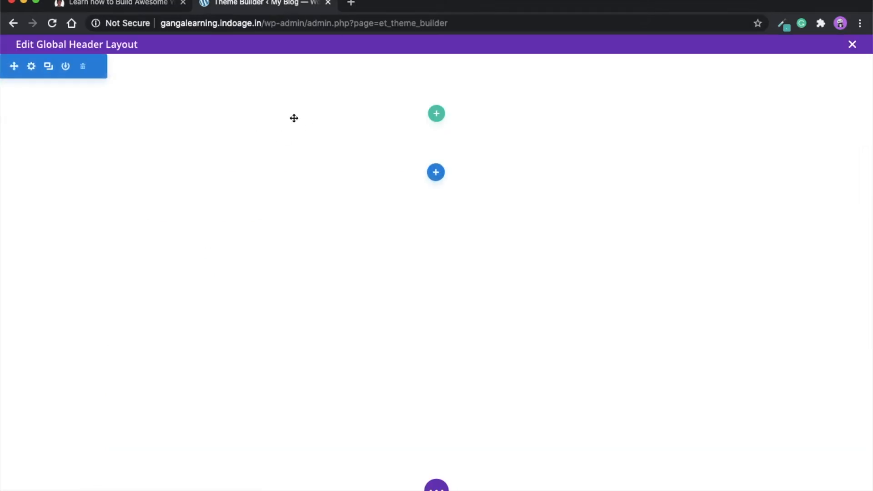
# - Insert a two-thirds/one-third row into the header section and add a Text module to its wider column
pyautogui.click(439, 117)
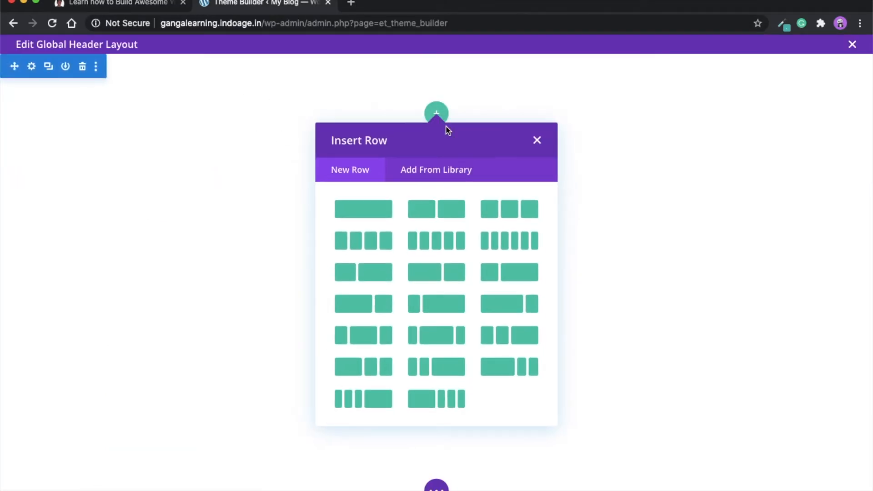
pyautogui.click(358, 308)
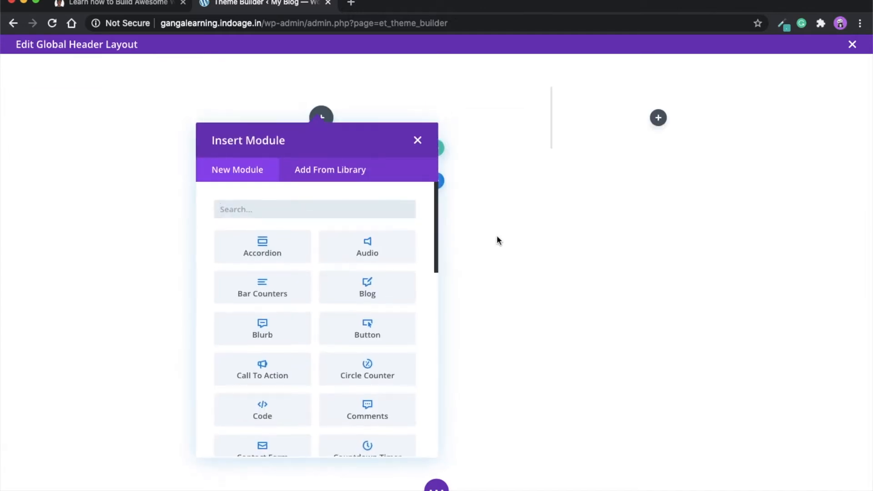
pyautogui.write('text')
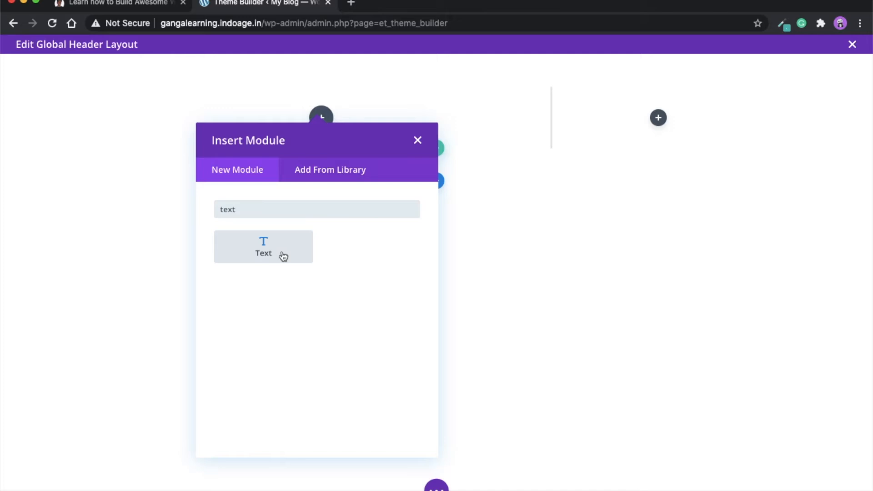
pyautogui.click(263, 248)
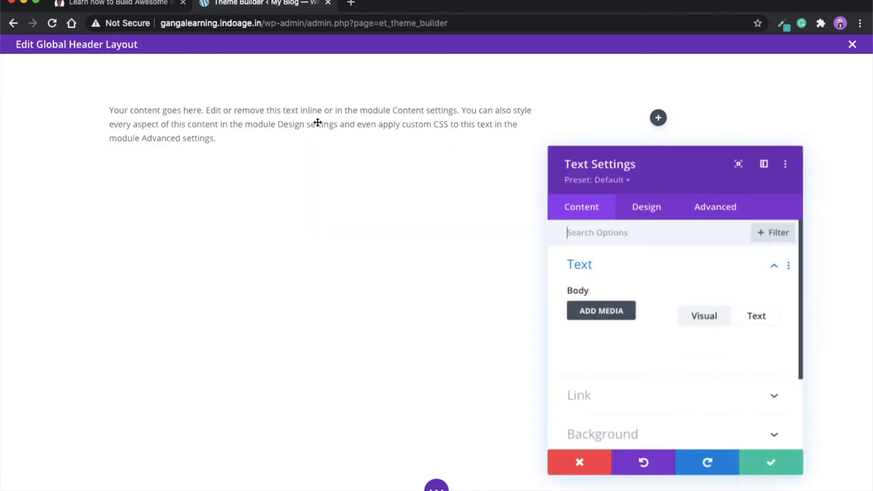
# - Replace the Text module's body with "Want to design website without coding skill? Join Our Free Webinar Masterclass!", copied from the reference site's promotion bar
pyautogui.click(115, 5)
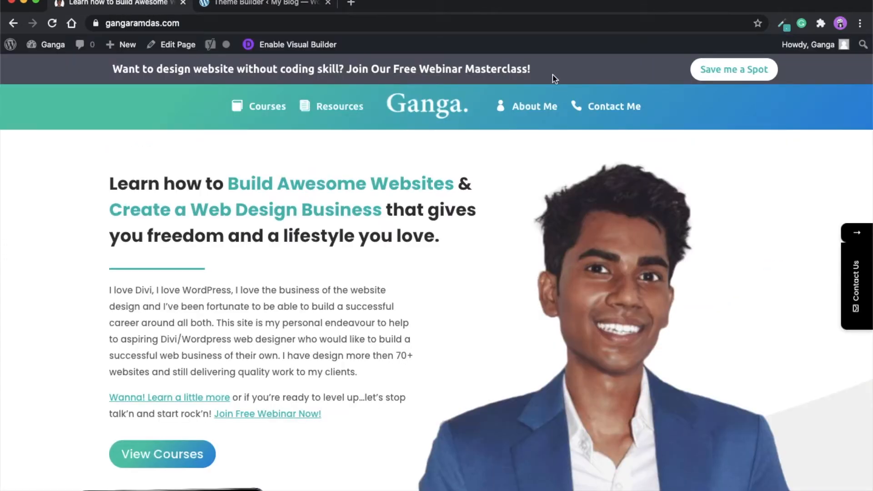
pyautogui.moveTo(532, 70); pyautogui.dragTo(91, 82)
pyautogui.hotkey('ctrl', 'c')
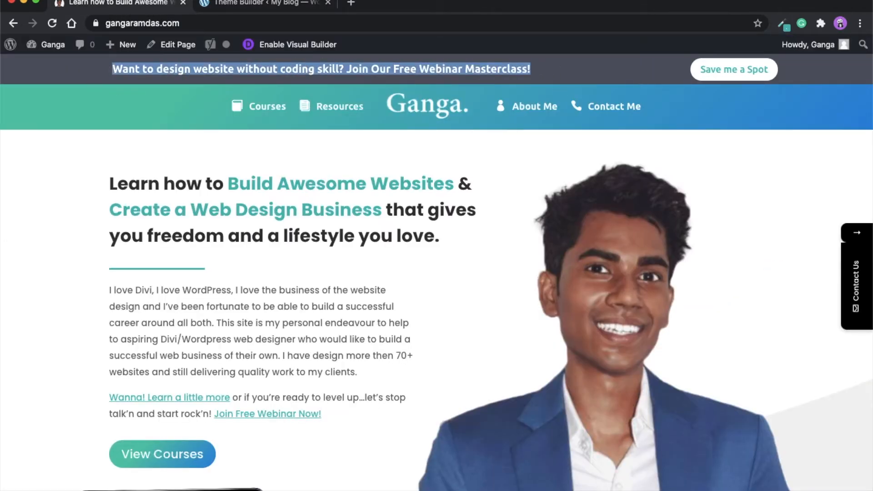
pyautogui.click(271, 5)
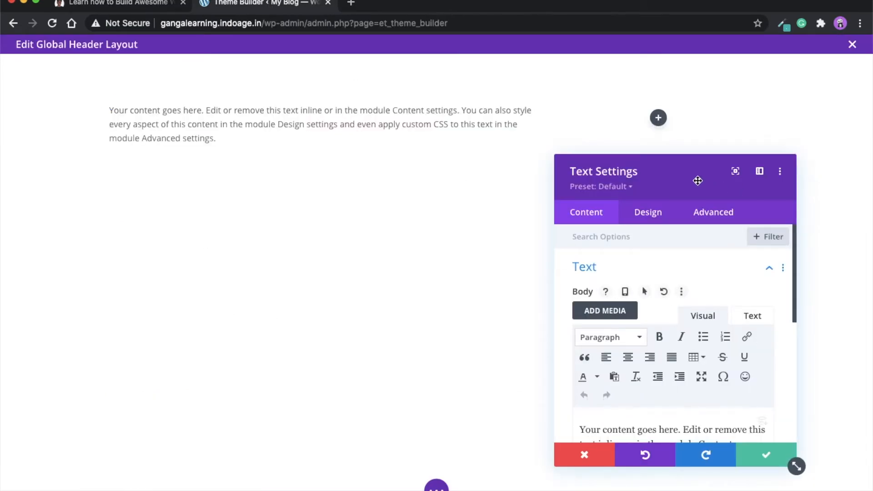
pyautogui.click(694, 226)
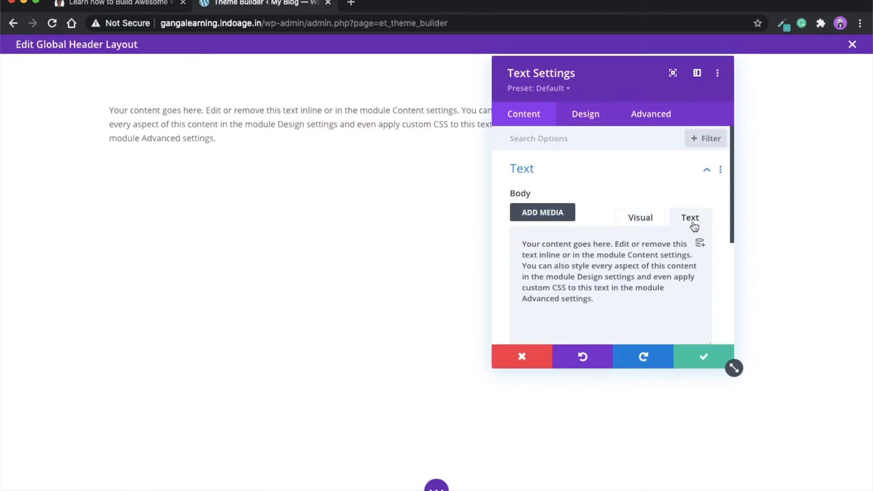
pyautogui.hotkey('ctrl', 'a')
pyautogui.hotkey('ctrl', 'v')
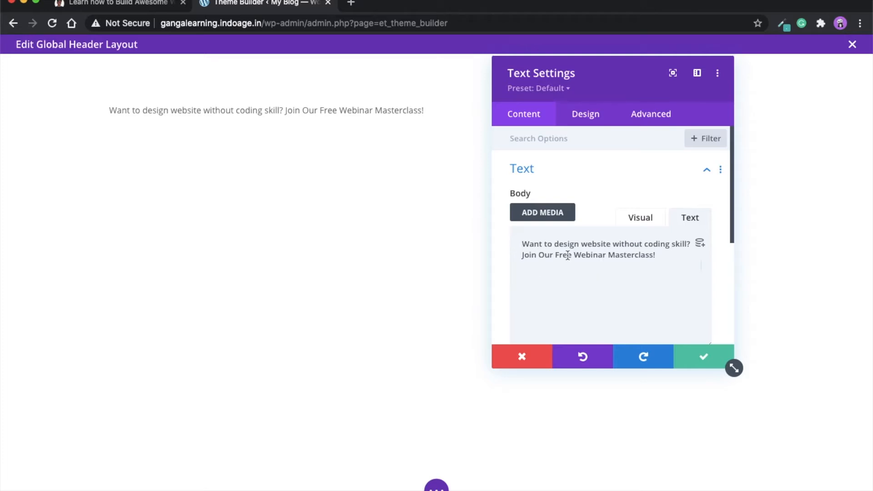
# - Set the promotion text's font to Roboto and its font weight to Bold
pyautogui.click(591, 120)
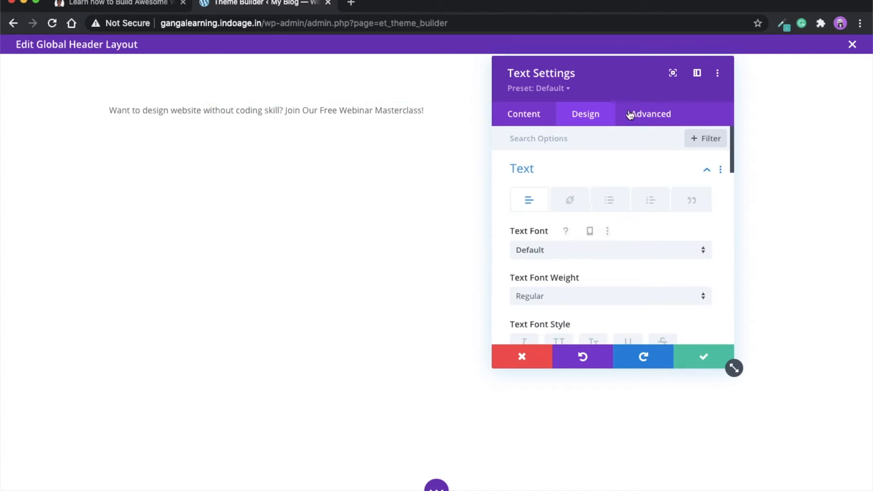
pyautogui.moveTo(616, 86); pyautogui.dragTo(674, 76)
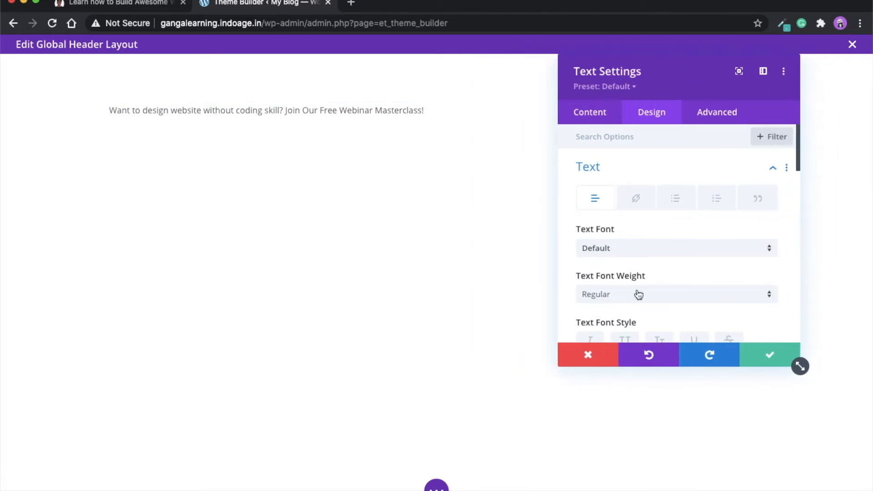
pyautogui.click(654, 253)
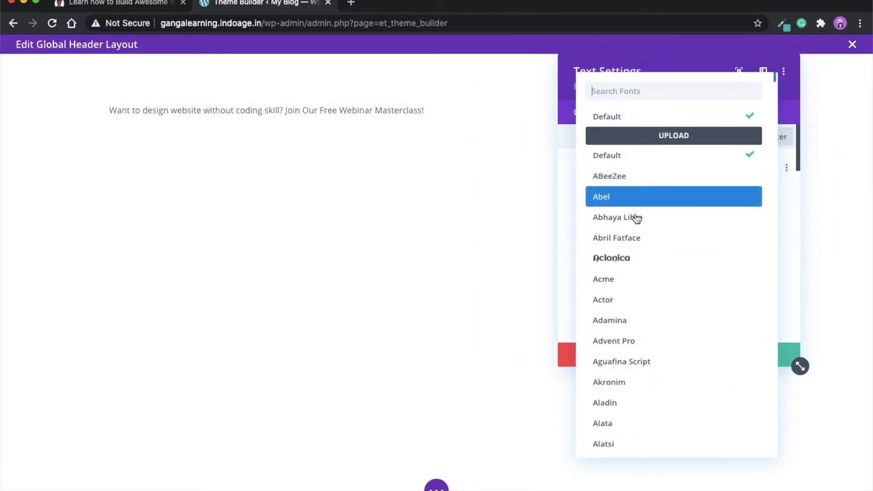
pyautogui.write('rov')
pyautogui.press('BackSpace')
pyautogui.write('b')
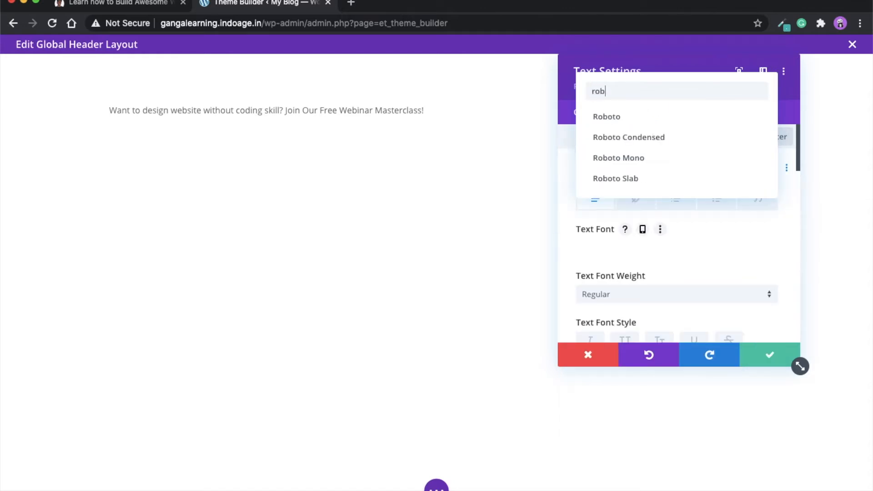
pyautogui.click(625, 123)
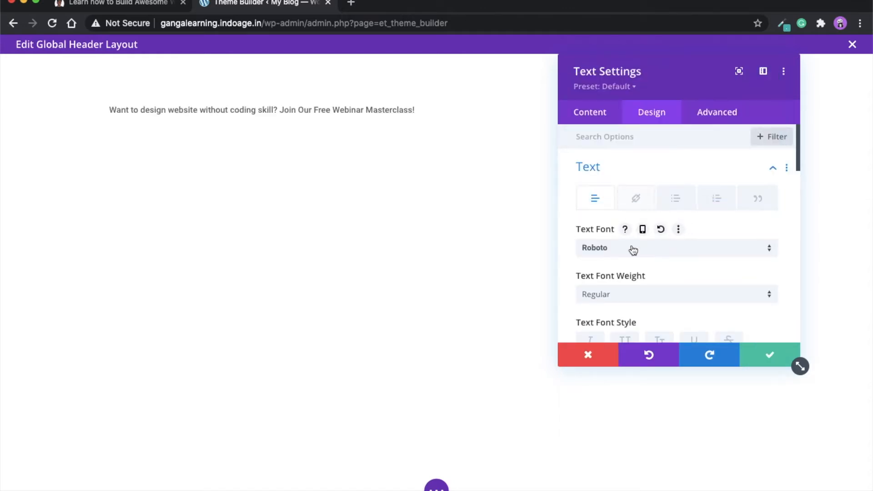
pyautogui.click(610, 296)
pyautogui.click(613, 385)
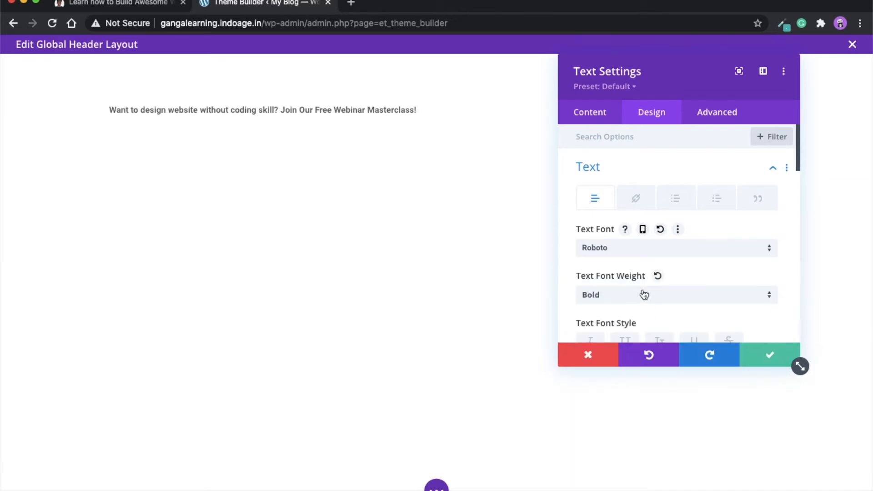
# - Set the promotion text's size to 20px and save the Text module
pyautogui.scroll(-2, 643, 293)
pyautogui.scroll(-2, 643, 293)
pyautogui.click(598, 299)
pyautogui.moveTo(605, 300); pyautogui.dragTo(605, 300)
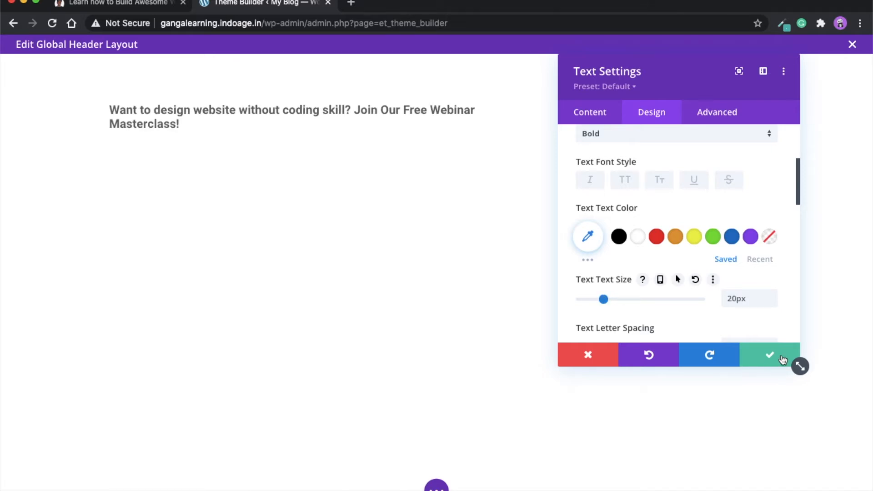
pyautogui.click(770, 354)
# - Add a Button module to the row's narrower, empty column
pyautogui.click(659, 119)
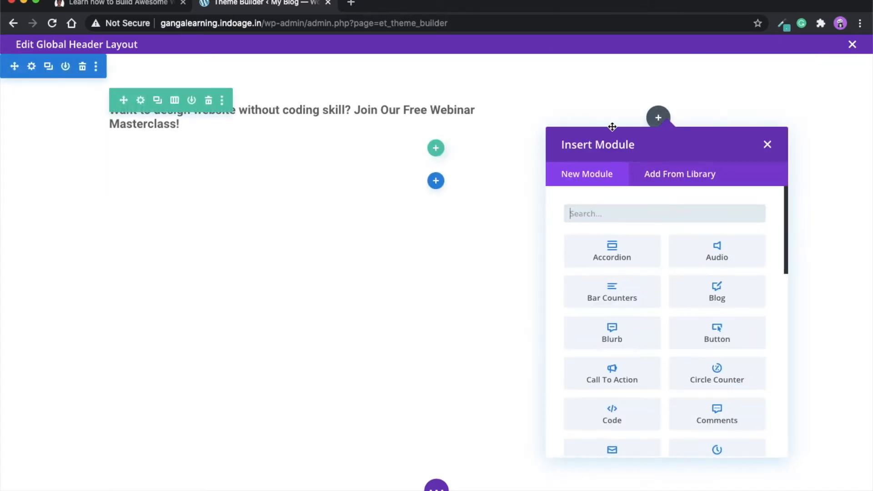
pyautogui.write('butt')
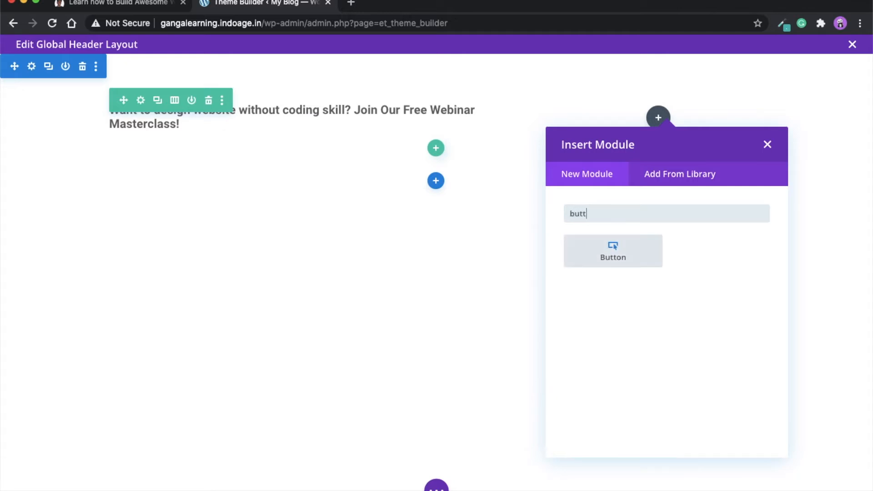
pyautogui.click(618, 253)
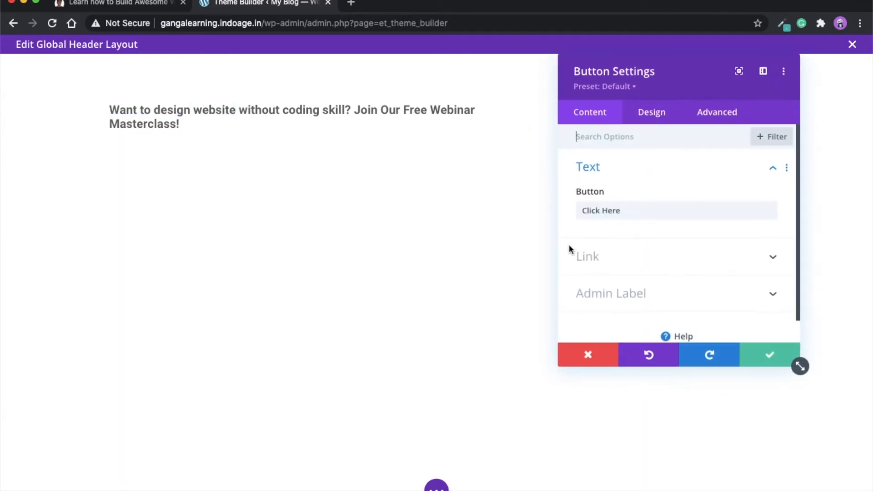
# - Label the new button "Save a spot", checking the wording of the reference site's promotion button
pyautogui.moveTo(614, 67); pyautogui.dragTo(405, 92)
pyautogui.tripleClick(411, 236)
pyautogui.write('Sig')
pyautogui.press('BackSpace')
pyautogui.press('BackSpace')
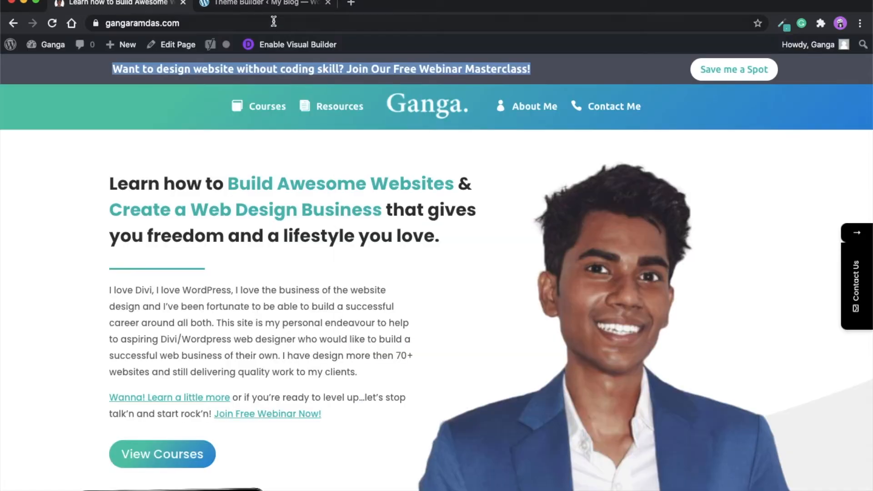
pyautogui.click(244, 2)
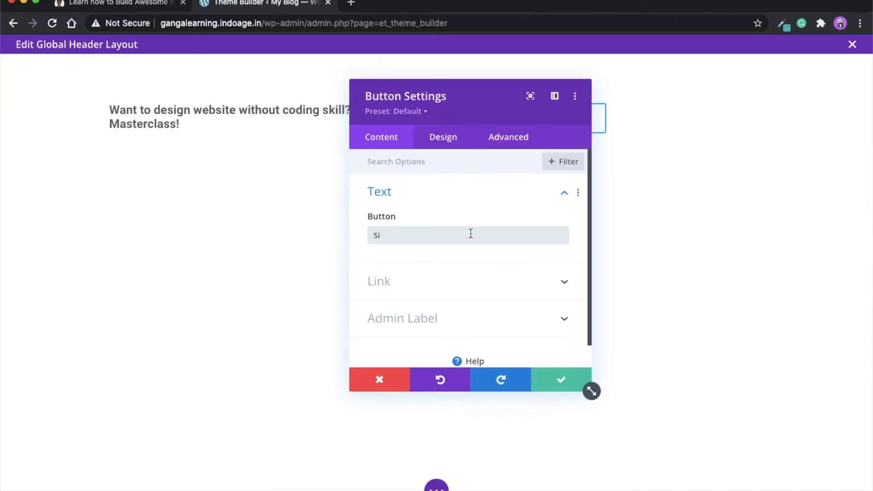
pyautogui.write('Sa')
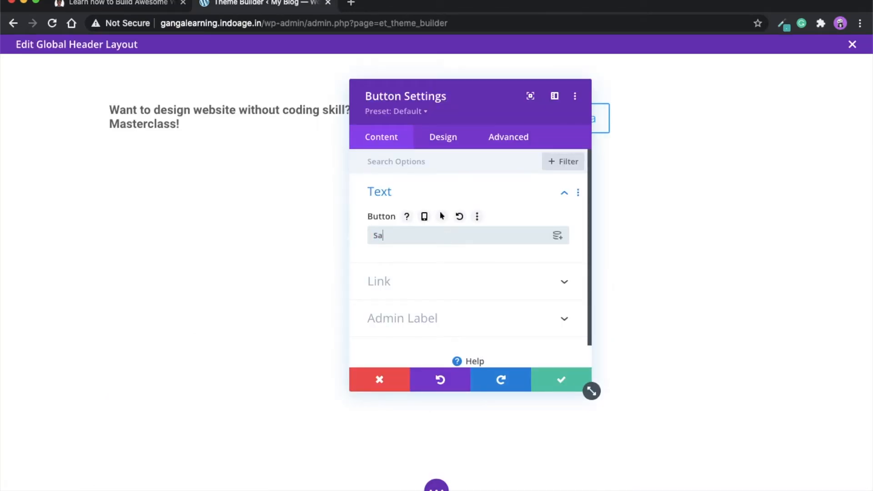
pyautogui.write('ve a spot')
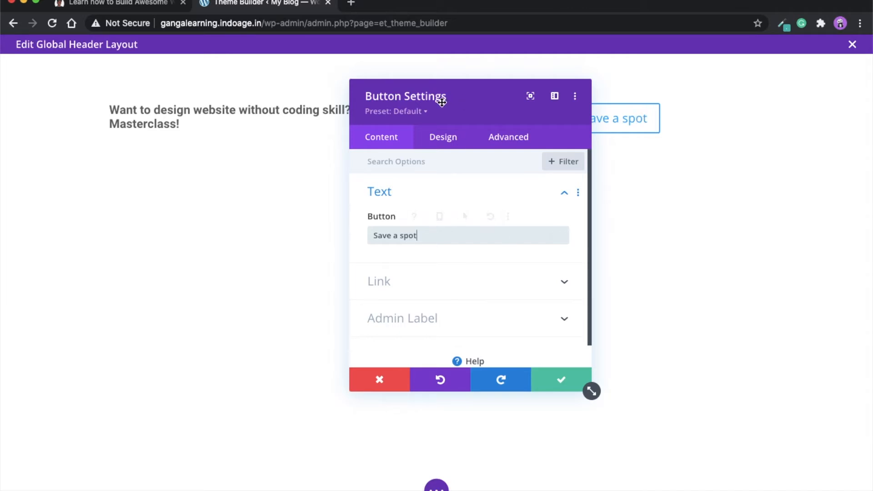
pyautogui.moveTo(442, 102); pyautogui.dragTo(326, 72)
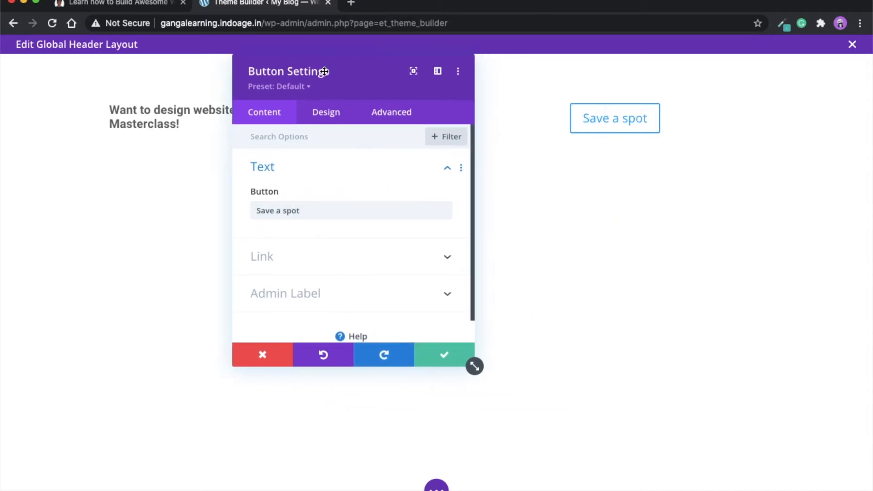
# - Enable custom styles for the button and give it a solid black background
pyautogui.click(325, 114)
pyautogui.moveTo(342, 64); pyautogui.dragTo(282, 52)
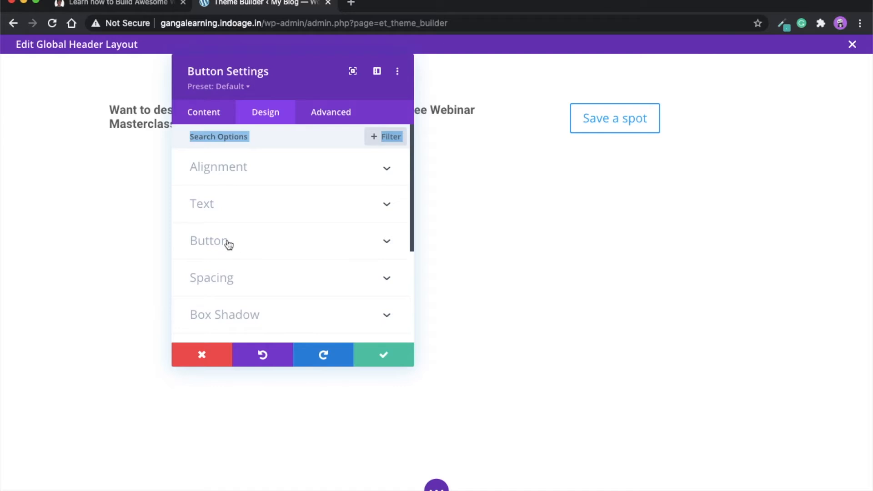
pyautogui.click(228, 243)
pyautogui.scroll(-2, 255, 218)
pyautogui.click(220, 157)
pyautogui.scroll(5, 260, 177)
pyautogui.scroll(-8, 272, 198)
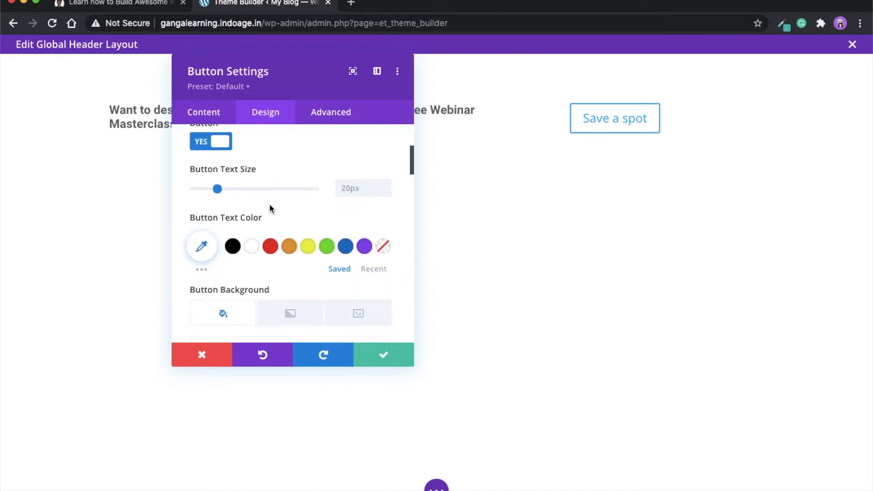
pyautogui.scroll(-2, 282, 277)
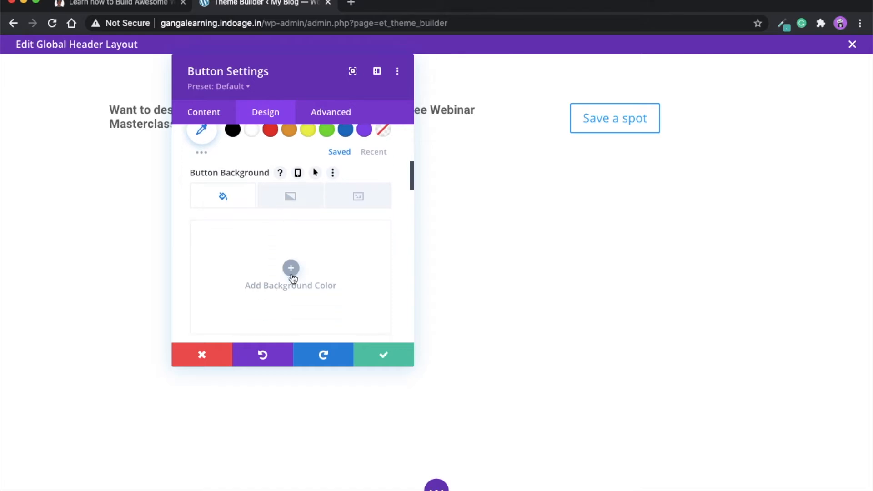
pyautogui.click(291, 268)
pyautogui.scroll(-2, 254, 291)
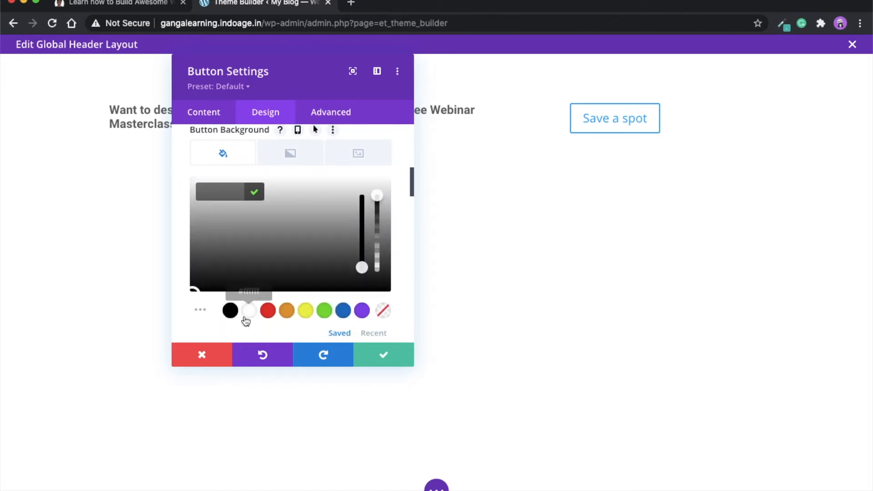
pyautogui.click(230, 310)
# - Set the button's text color to white (#ffffff)
pyautogui.scroll(-2, 267, 278)
pyautogui.scroll(4, 230, 247)
pyautogui.scroll(1, 230, 249)
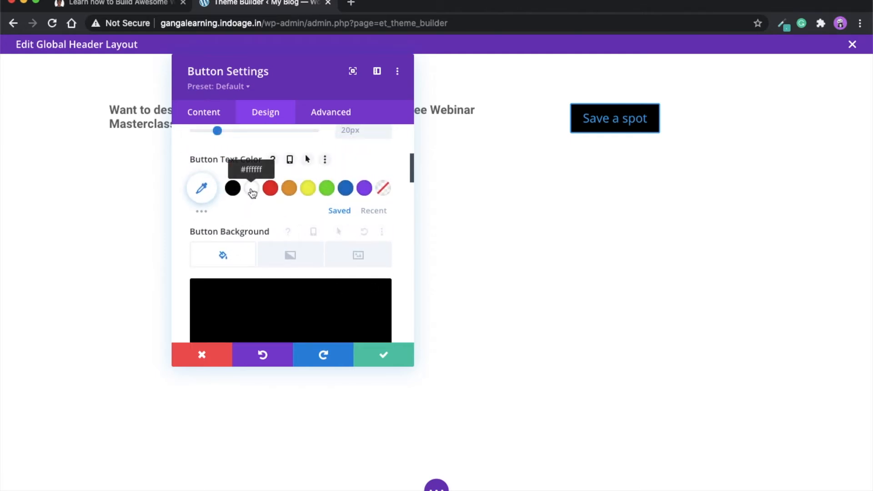
pyautogui.click(252, 192)
# - Round the button's corners with a border radius of 29px and save the Button module
pyautogui.scroll(-2, 271, 258)
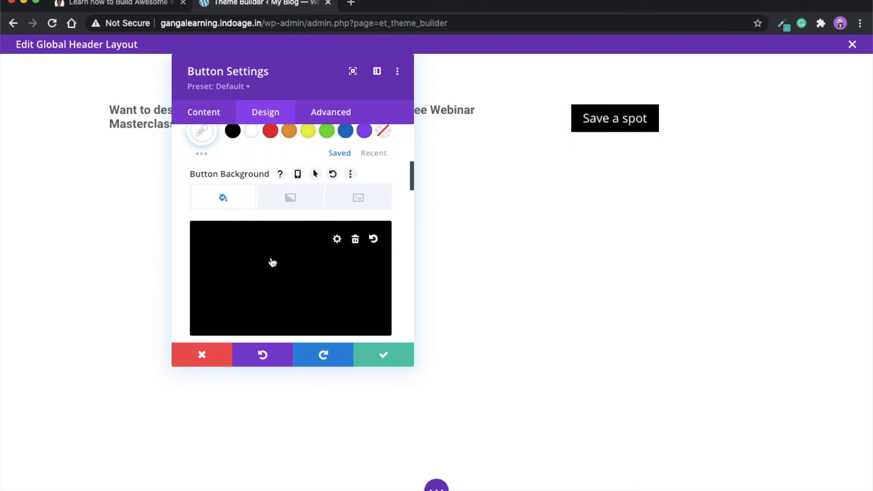
pyautogui.scroll(3, 271, 258)
pyautogui.scroll(-8, 240, 262)
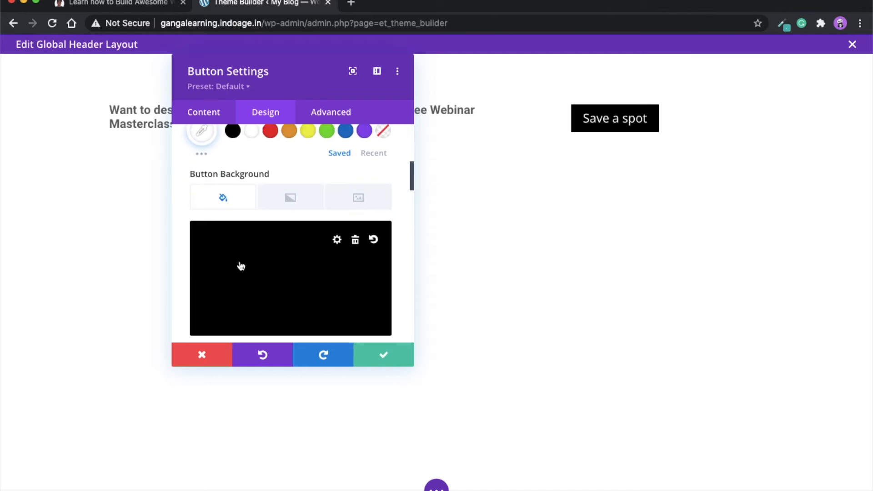
pyautogui.scroll(-1, 237, 261)
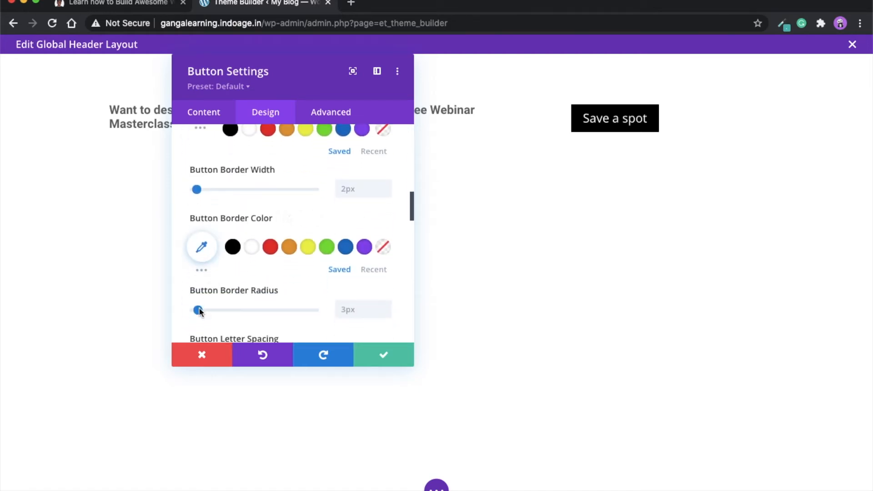
pyautogui.moveTo(196, 308); pyautogui.dragTo(228, 309)
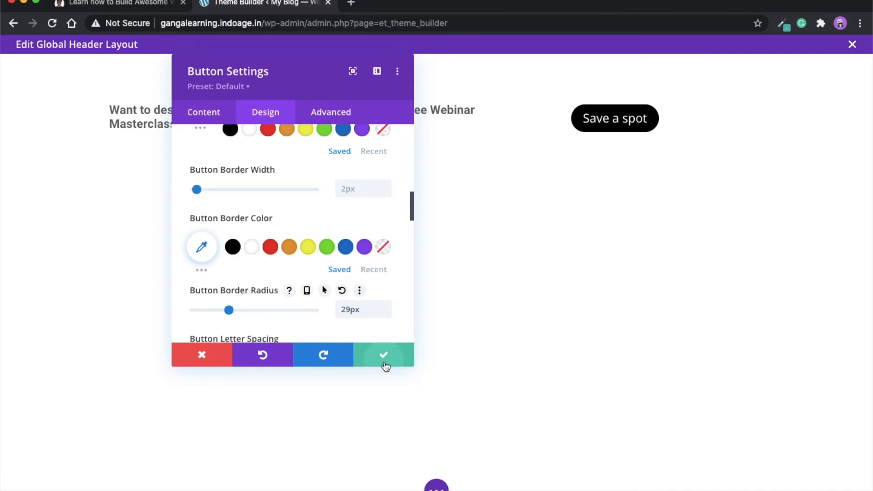
pyautogui.click(384, 355)
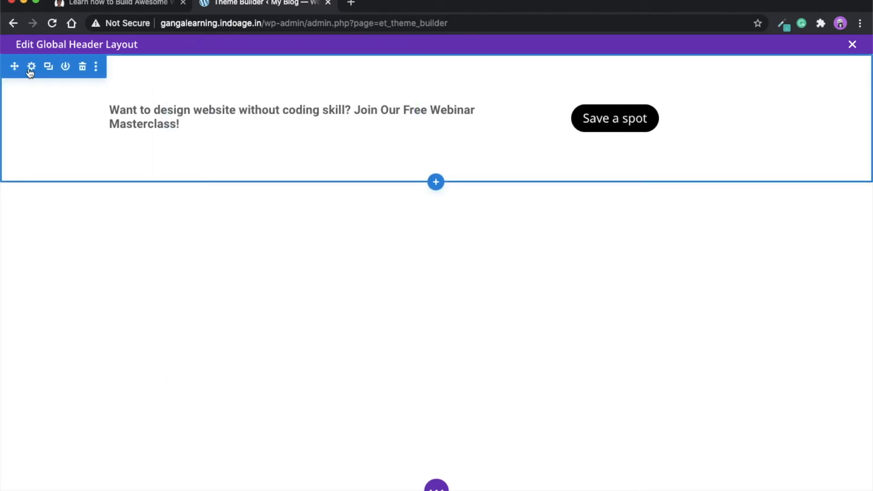
# - Give the header section a solid red background from the saved color swatches and save the section settings
pyautogui.click(32, 67)
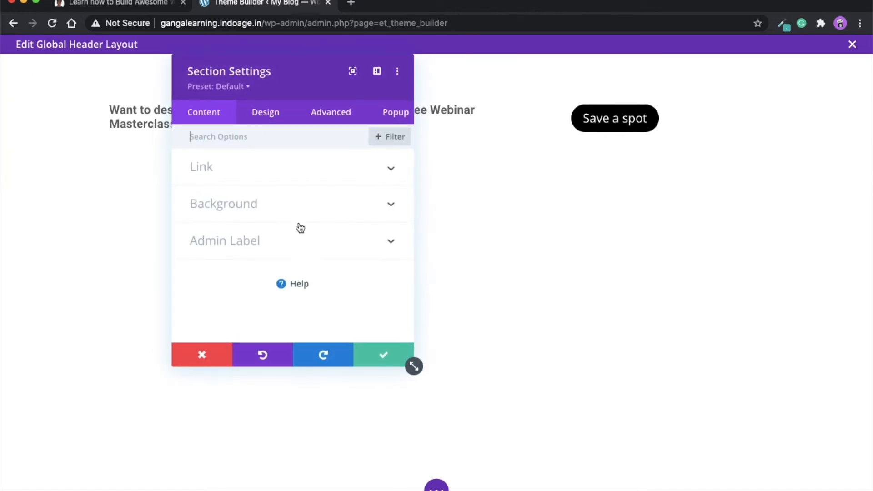
pyautogui.click(257, 208)
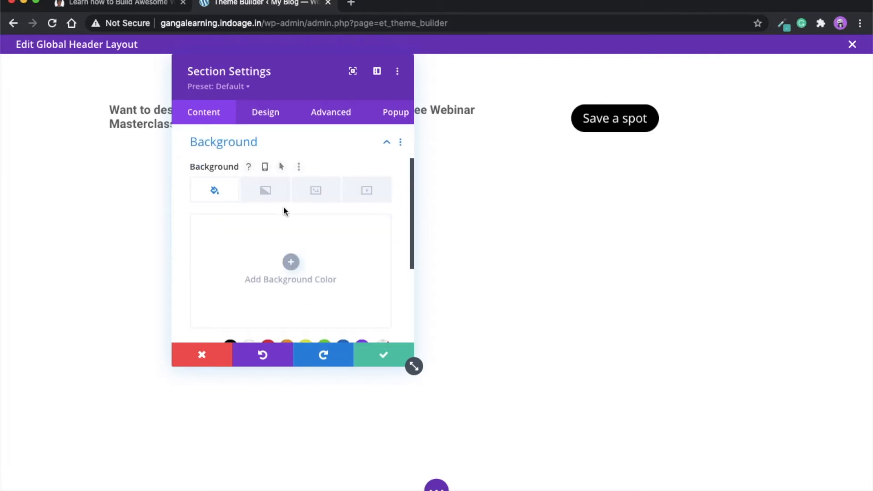
pyautogui.click(291, 260)
pyautogui.scroll(-3, 258, 263)
pyautogui.click(267, 275)
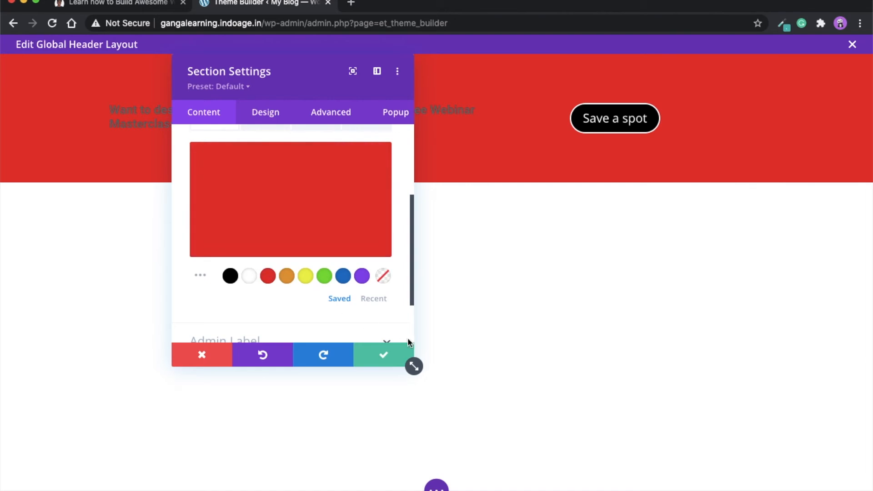
pyautogui.click(403, 359)
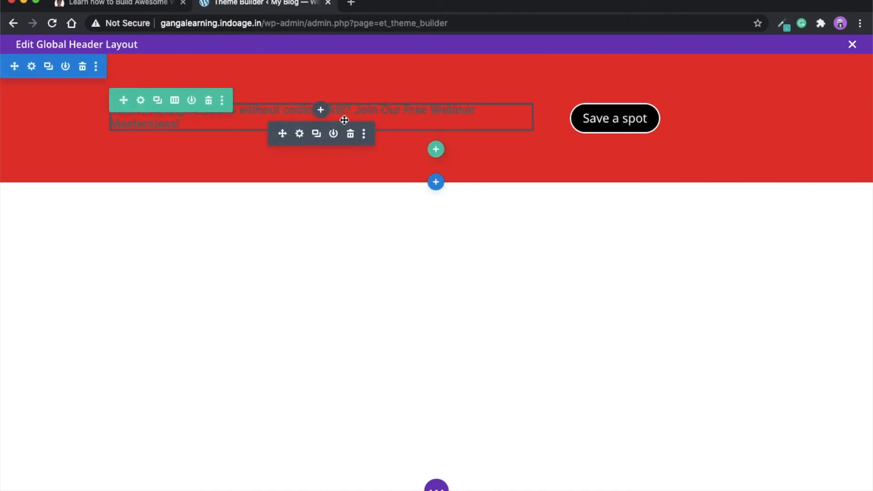
# - Set the promotion text's color to white (#ffffff) and save the Text module
pyautogui.click(300, 134)
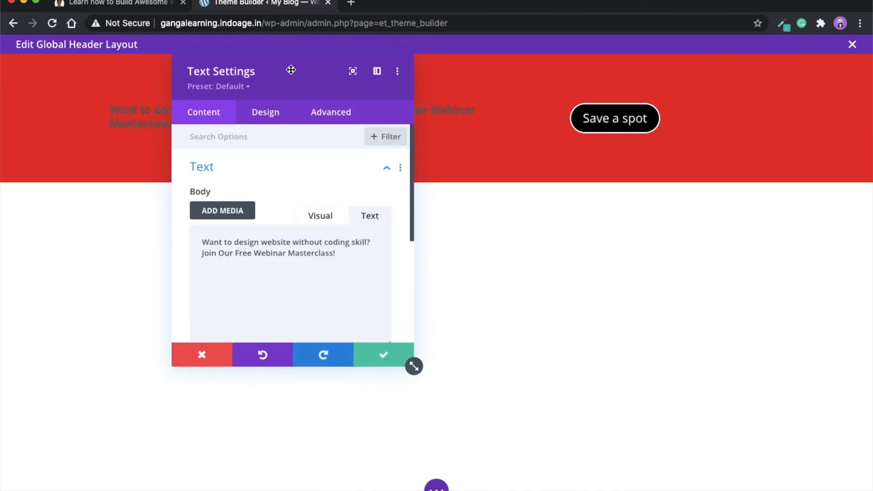
pyautogui.moveTo(290, 70); pyautogui.dragTo(507, 70)
pyautogui.click(489, 115)
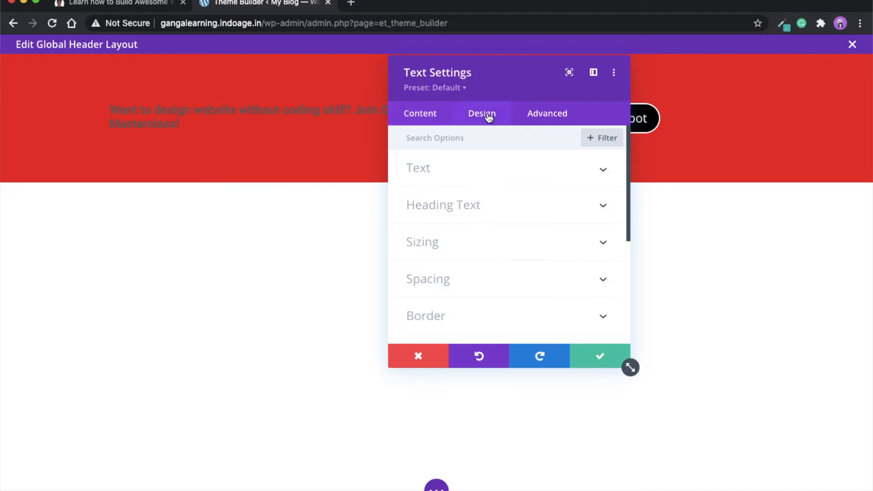
pyautogui.click(453, 180)
pyautogui.scroll(-5, 473, 259)
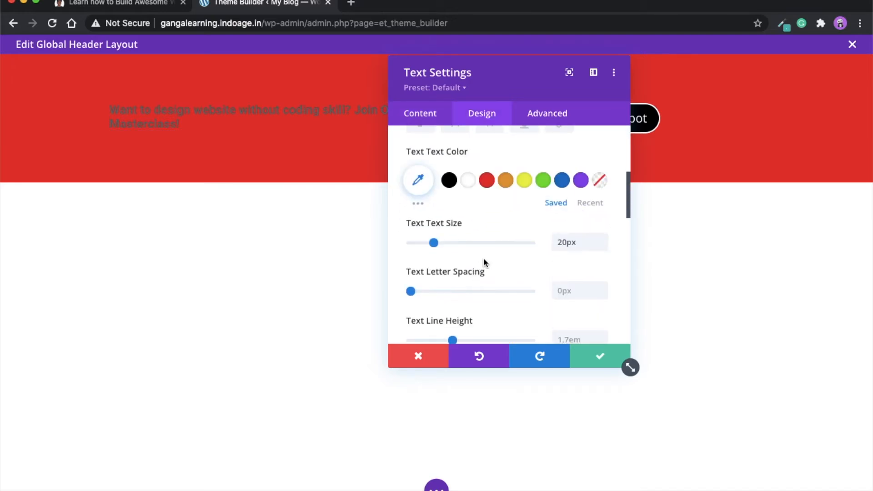
pyautogui.click(469, 182)
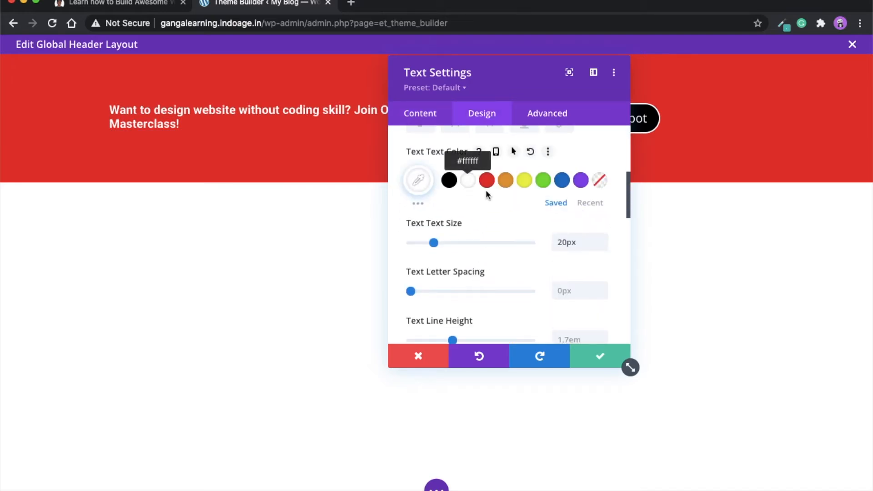
pyautogui.click(596, 357)
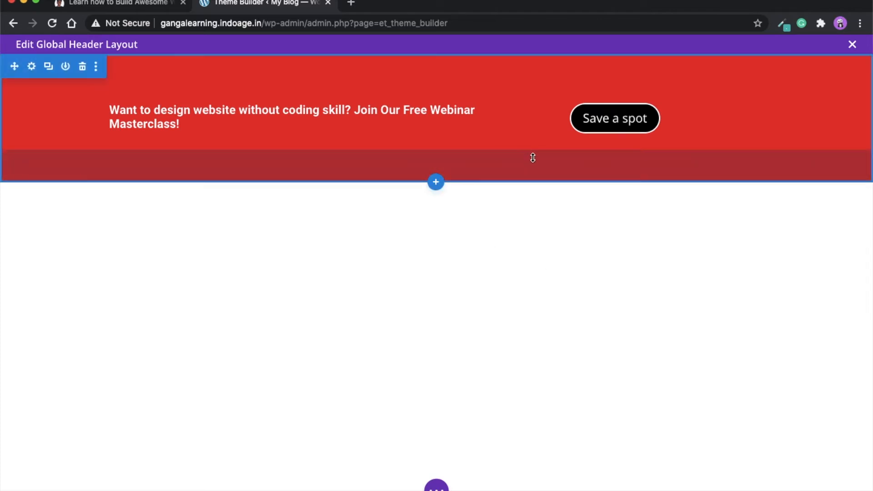
# - Reduce the red section's bottom and top padding directly in the layout to make the promotion bar slimmer
pyautogui.moveTo(520, 169); pyautogui.dragTo(517, 142)
pyautogui.moveTo(469, 71); pyautogui.dragTo(471, 33)
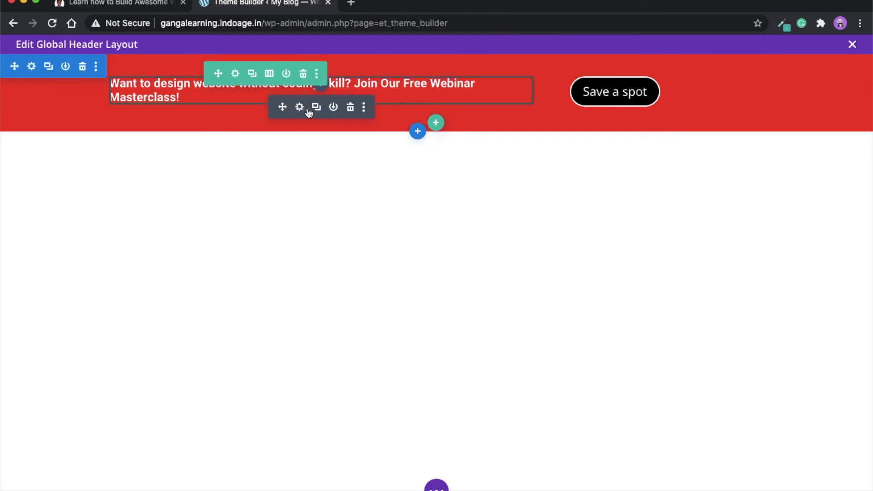
# - Set the promotion bar row's width to 85% and its maximum width to 1125px in the row's sizing options
pyautogui.click(236, 80)
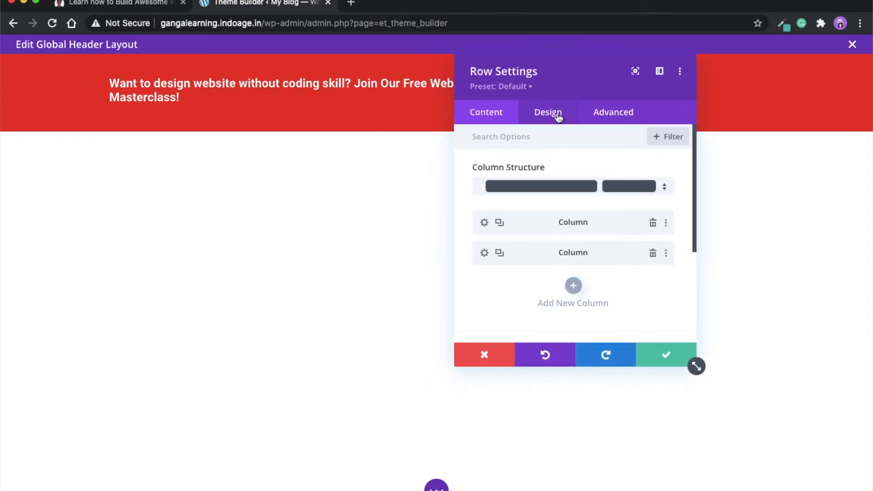
pyautogui.click(558, 115)
pyautogui.moveTo(563, 64); pyautogui.dragTo(630, 107)
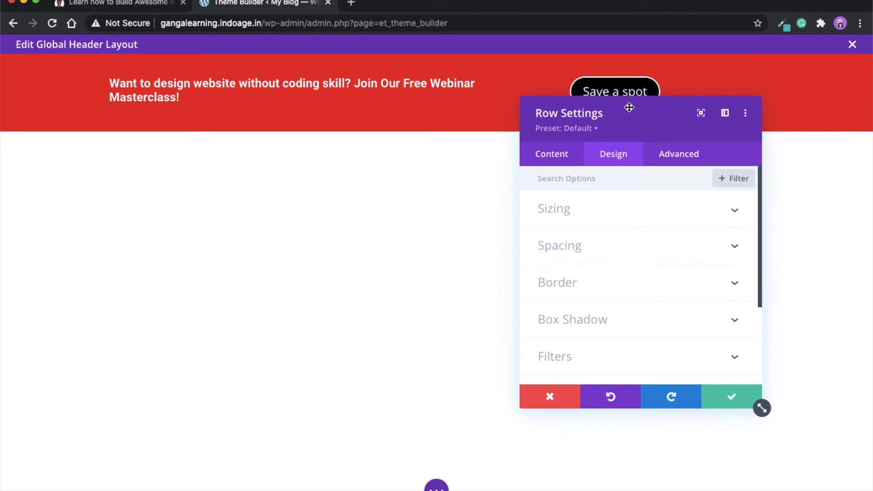
pyautogui.click(559, 210)
pyautogui.scroll(-5, 624, 268)
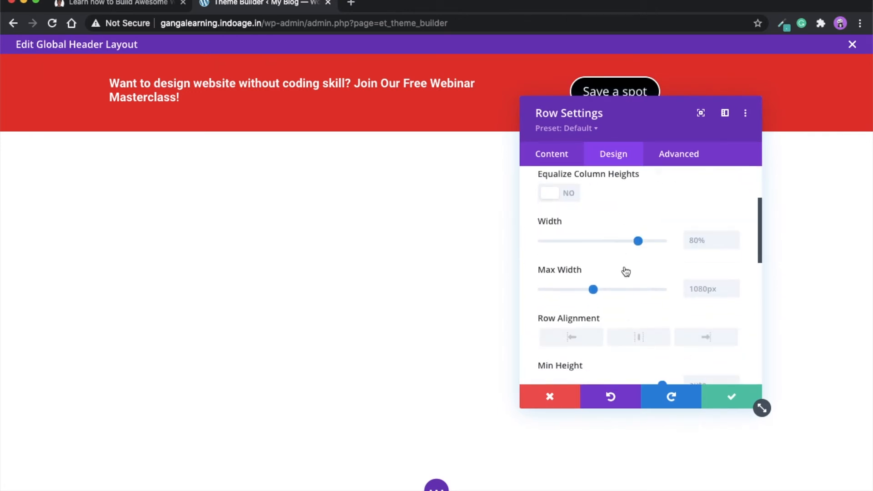
pyautogui.scroll(3, 624, 269)
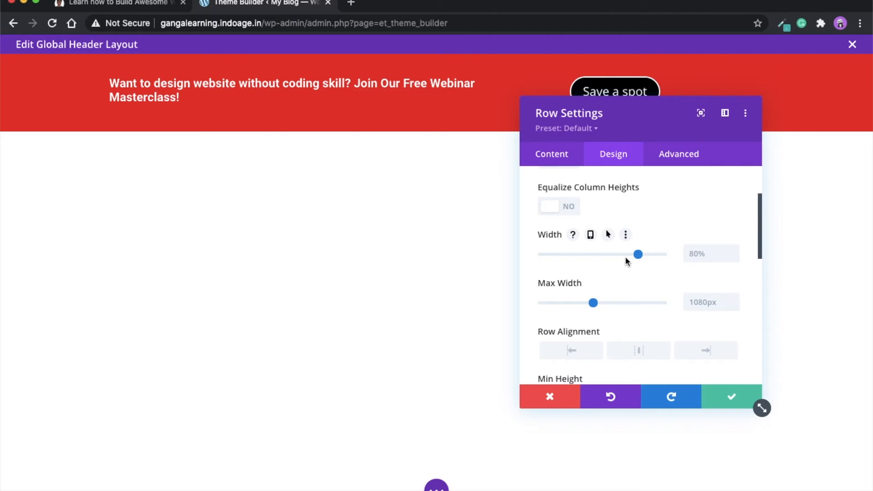
pyautogui.moveTo(637, 254); pyautogui.dragTo(647, 257)
pyautogui.moveTo(648, 254); pyautogui.dragTo(645, 256)
pyautogui.moveTo(593, 305); pyautogui.dragTo(596, 306)
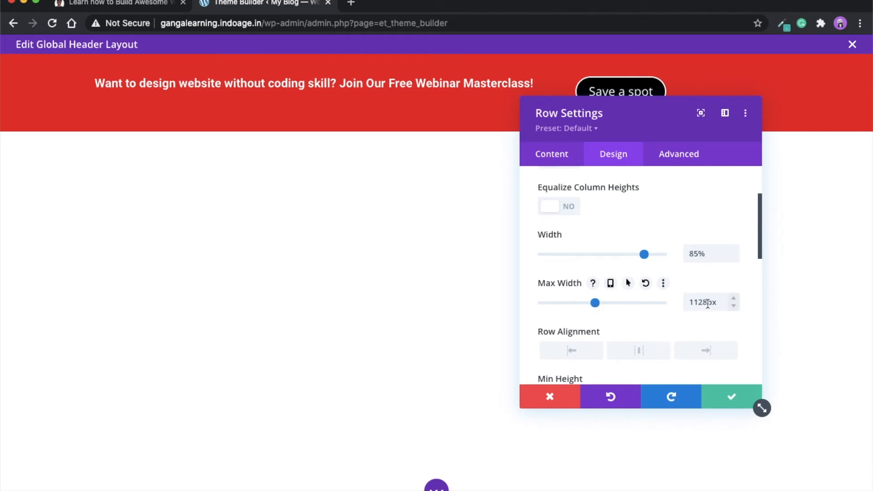
pyautogui.press('BackSpace')
pyautogui.write('5')
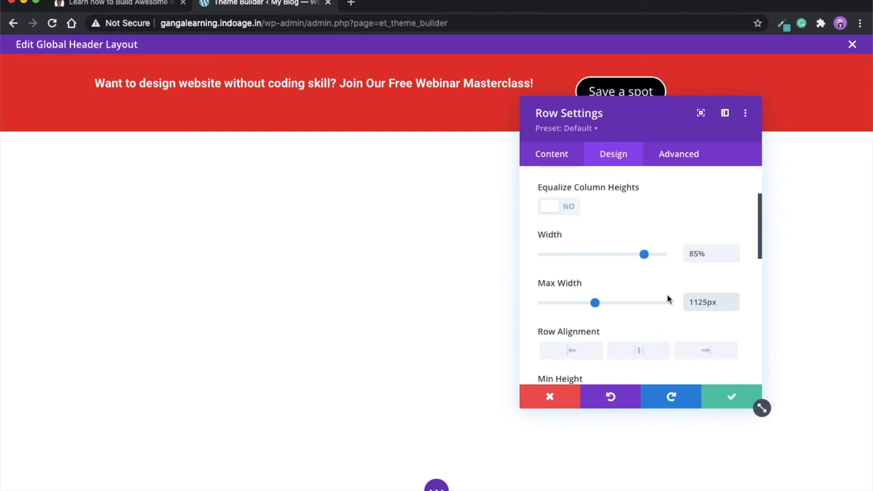
# - Enable a custom gutter width of 2 for the row and save the row settings
pyautogui.scroll(4, 667, 294)
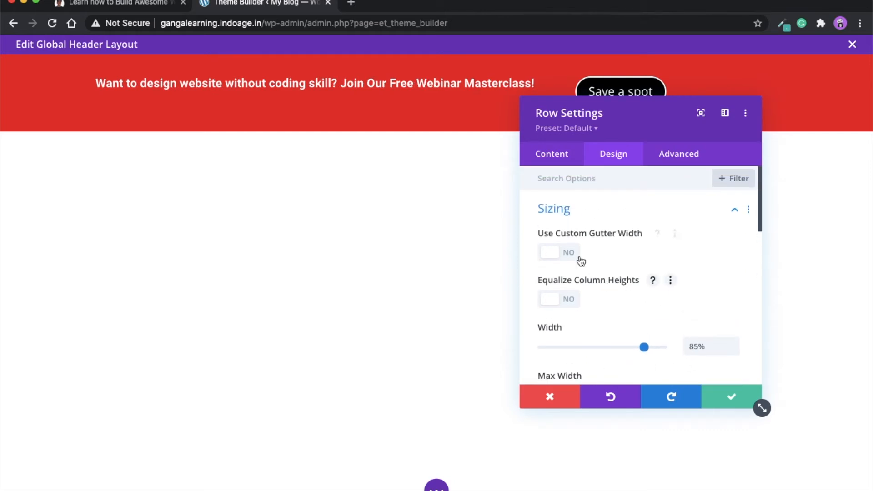
pyautogui.click(568, 253)
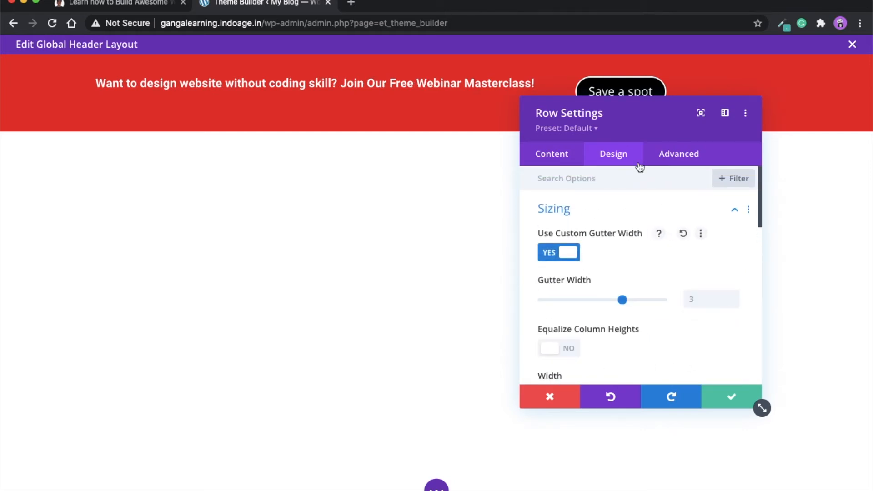
pyautogui.moveTo(643, 125); pyautogui.dragTo(655, 107)
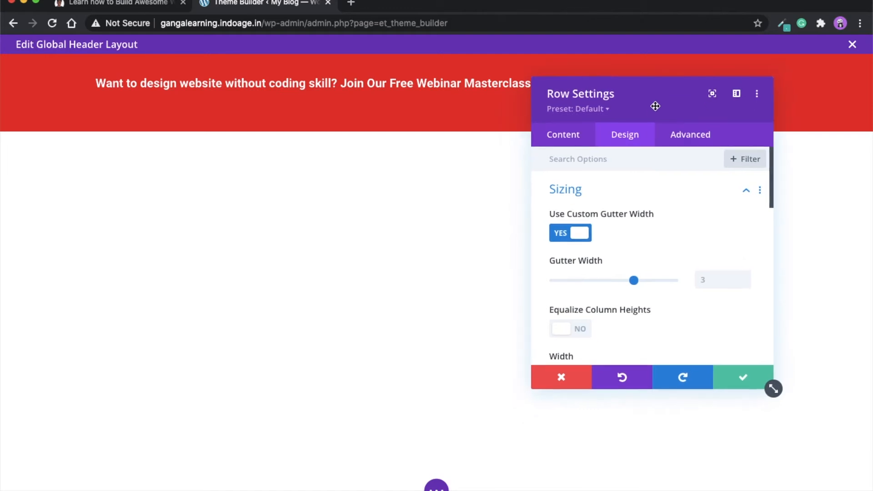
pyautogui.moveTo(634, 280); pyautogui.dragTo(594, 281)
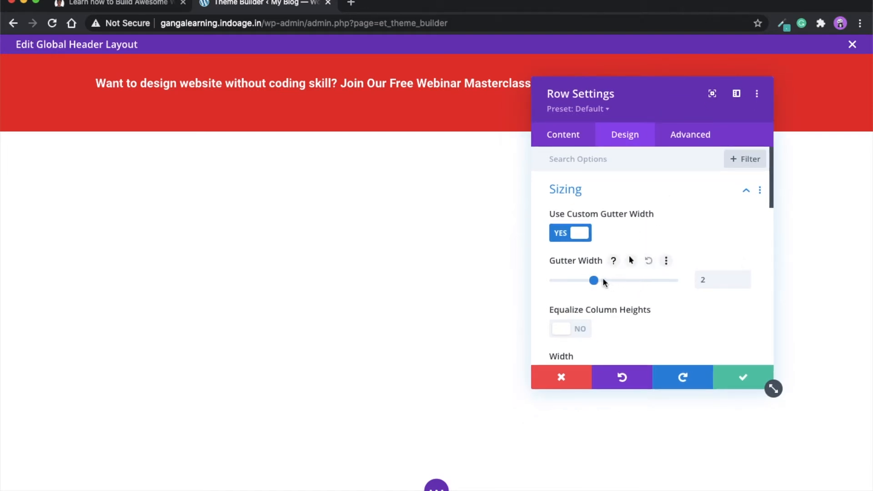
pyautogui.moveTo(617, 106); pyautogui.dragTo(410, 163)
pyautogui.moveTo(386, 341)
pyautogui.mouseDown()
pyautogui.moveTo(362, 336)
pyautogui.moveTo(390, 336)
pyautogui.mouseUp()
pyautogui.scroll(-5, 437, 351)
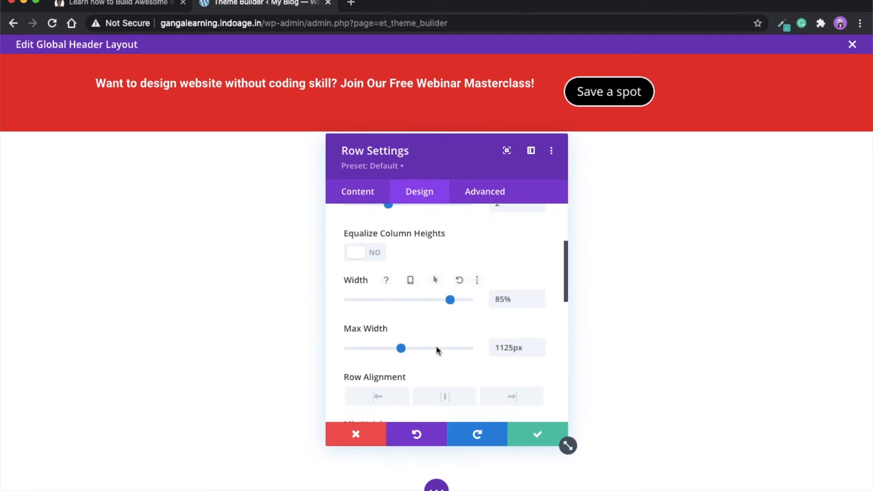
pyautogui.scroll(5, 437, 351)
pyautogui.click(536, 437)
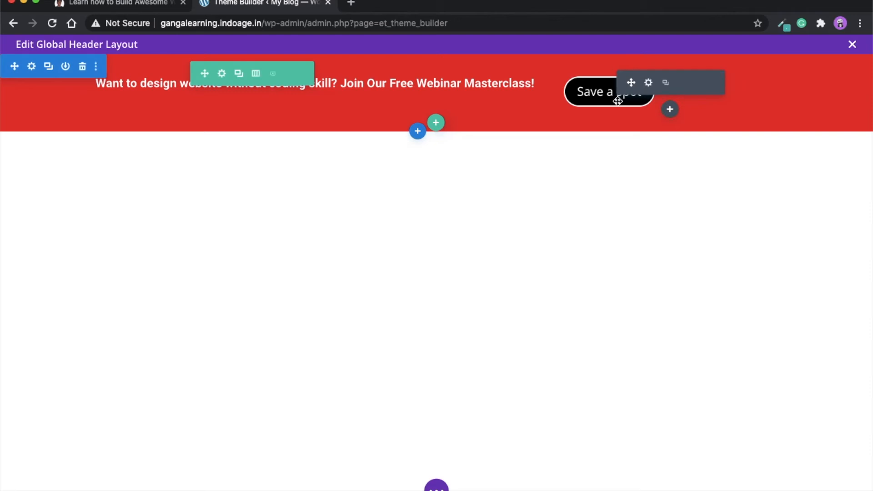
# - Align the Save a spot button to the right of its column and save the Button module
pyautogui.click(648, 84)
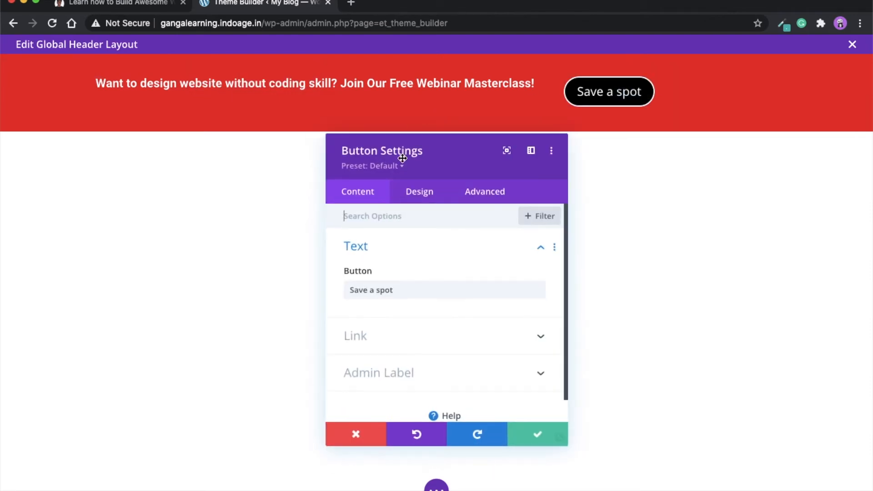
pyautogui.click(421, 191)
pyautogui.click(398, 246)
pyautogui.click(517, 290)
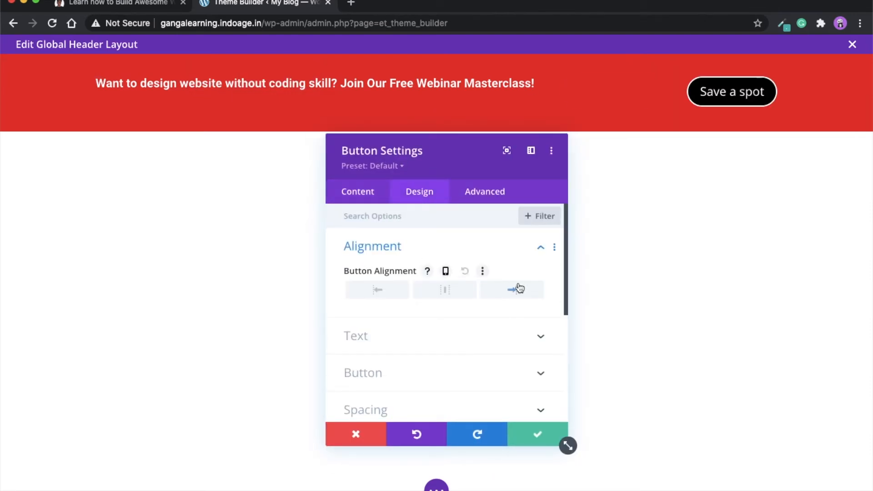
pyautogui.click(532, 434)
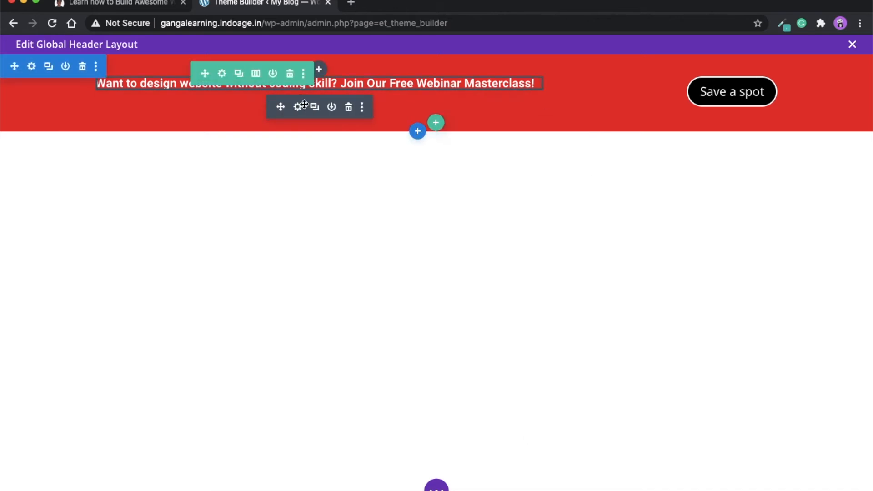
# - Try adjusting the promotion text's size and save the Text module at 20px
pyautogui.click(297, 107)
pyautogui.moveTo(426, 154); pyautogui.dragTo(565, 167)
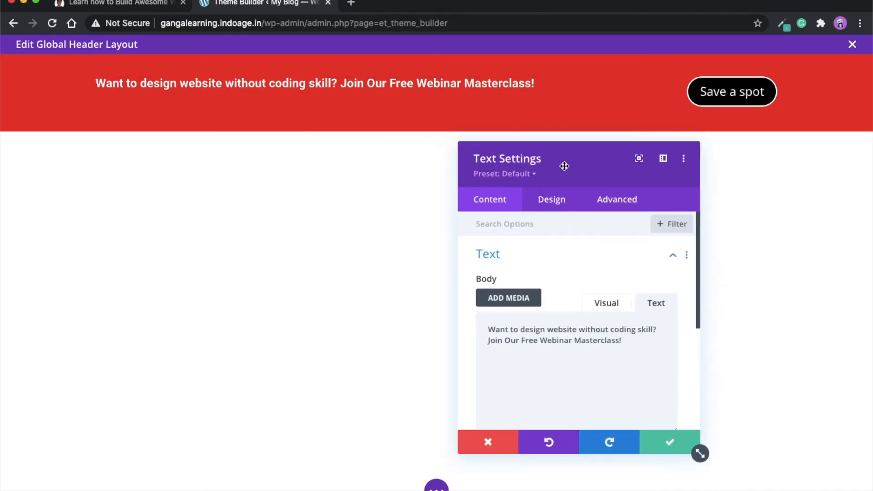
pyautogui.click(546, 202)
pyautogui.click(509, 255)
pyautogui.scroll(-2, 564, 318)
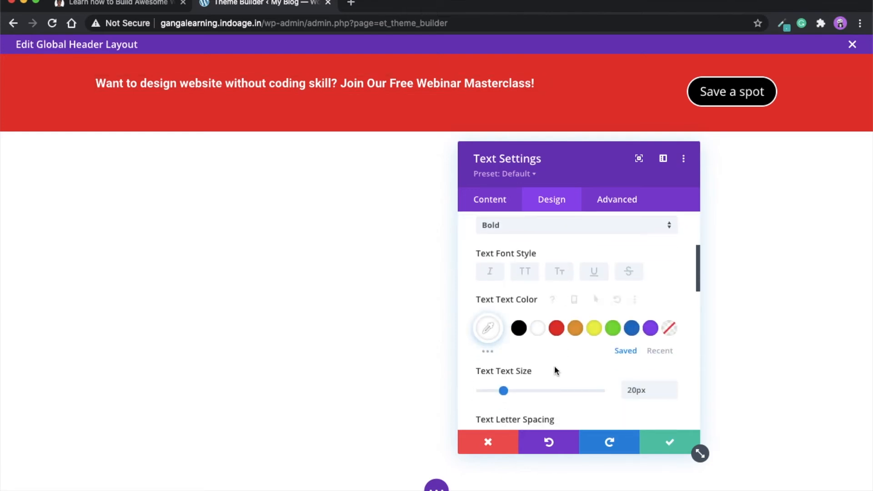
pyautogui.moveTo(504, 391); pyautogui.dragTo(503, 391)
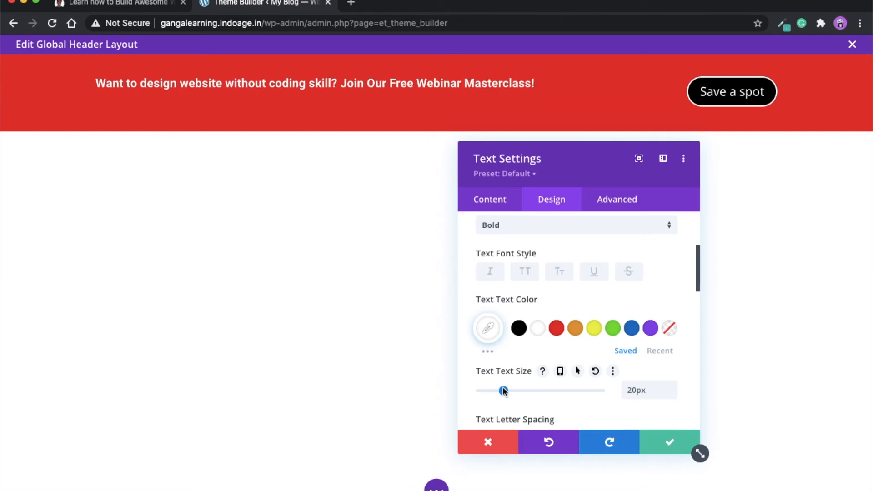
pyautogui.click(696, 448)
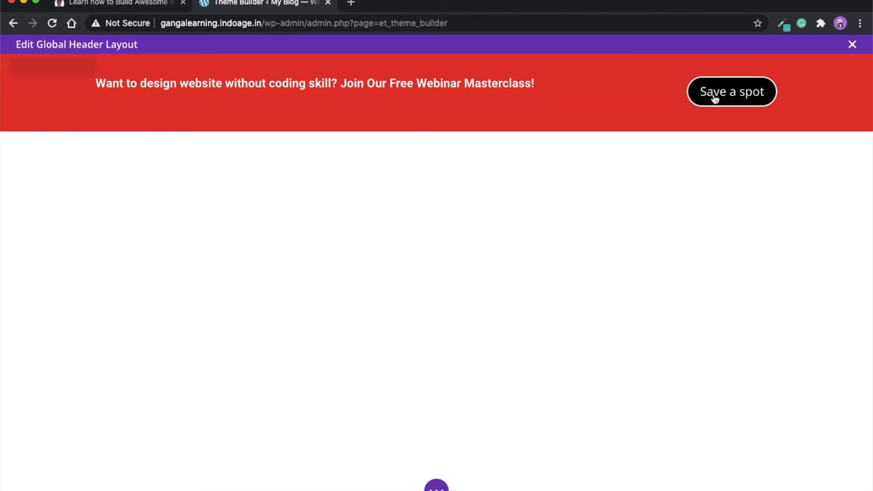
# - Center the Save a spot button in its column, save the module, and slightly reduce the bar's bottom padding in the layout
pyautogui.click(647, 86)
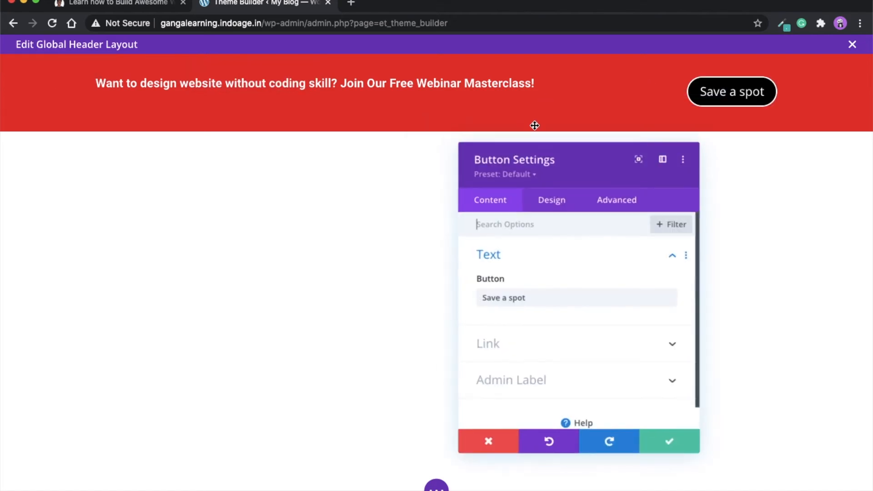
pyautogui.click(550, 210)
pyautogui.click(542, 255)
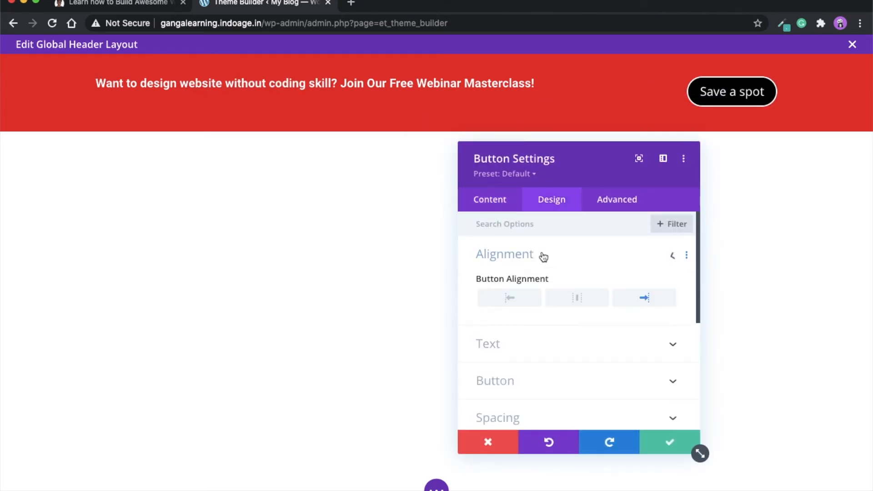
pyautogui.click(577, 297)
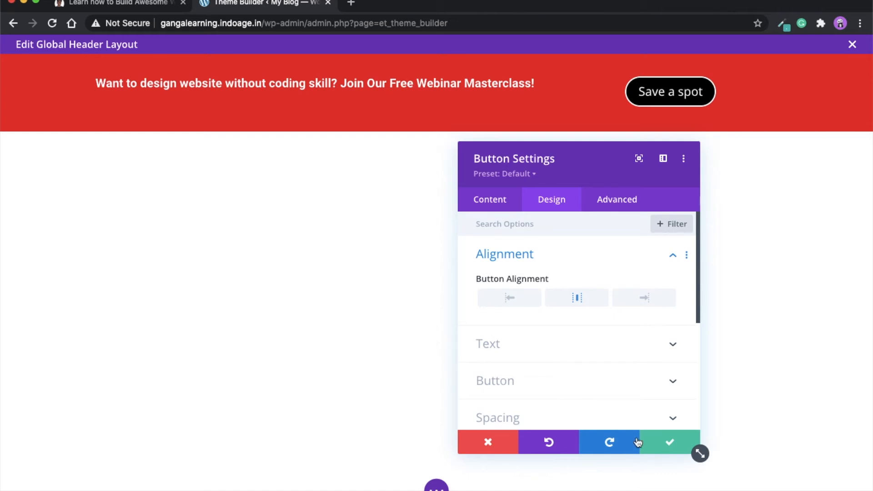
pyautogui.click(669, 444)
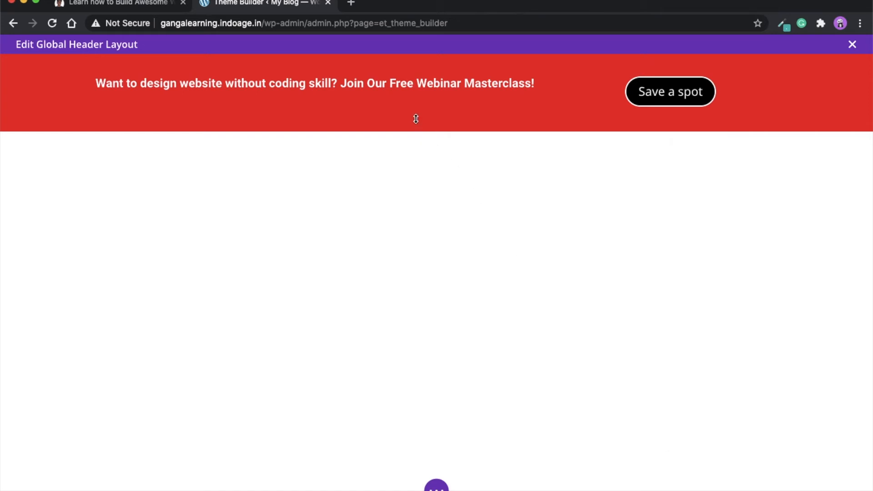
pyautogui.moveTo(415, 118); pyautogui.dragTo(415, 108)
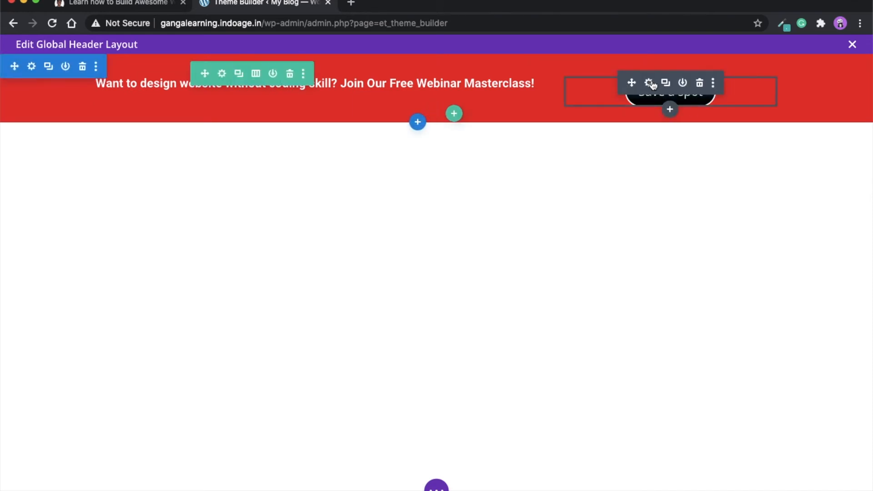
# - Set the Save a spot button's text size to 18px and save the Button module
pyautogui.click(653, 85)
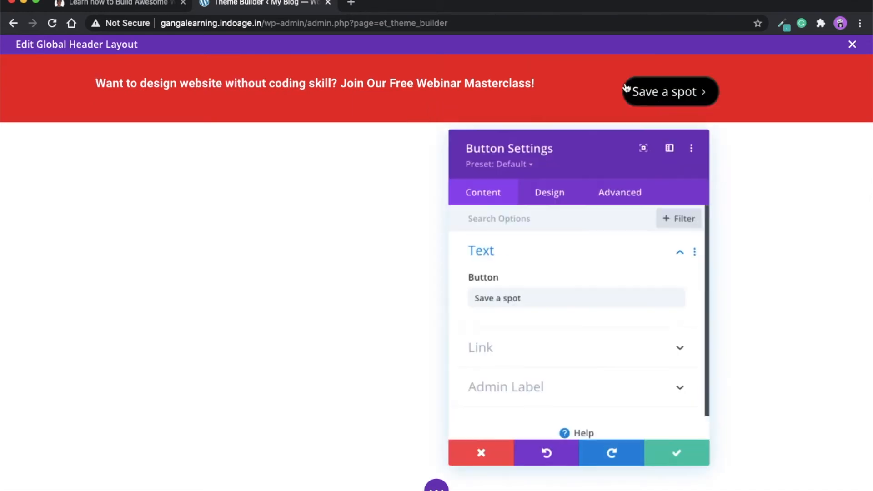
pyautogui.click(557, 204)
pyautogui.scroll(-2, 542, 331)
pyautogui.click(552, 304)
pyautogui.moveTo(507, 331); pyautogui.dragTo(502, 331)
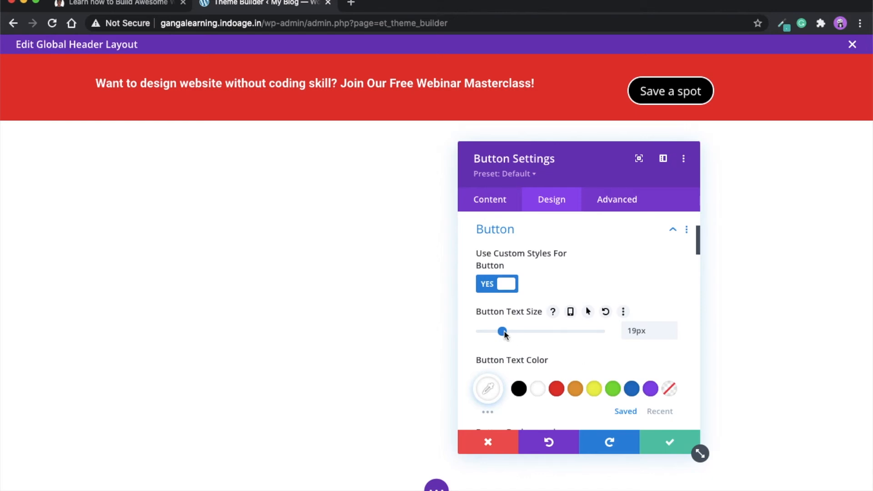
pyautogui.click(634, 337)
pyautogui.press('BackSpace')
pyautogui.press('BackSpace')
pyautogui.press('BackSpace')
pyautogui.write('8px')
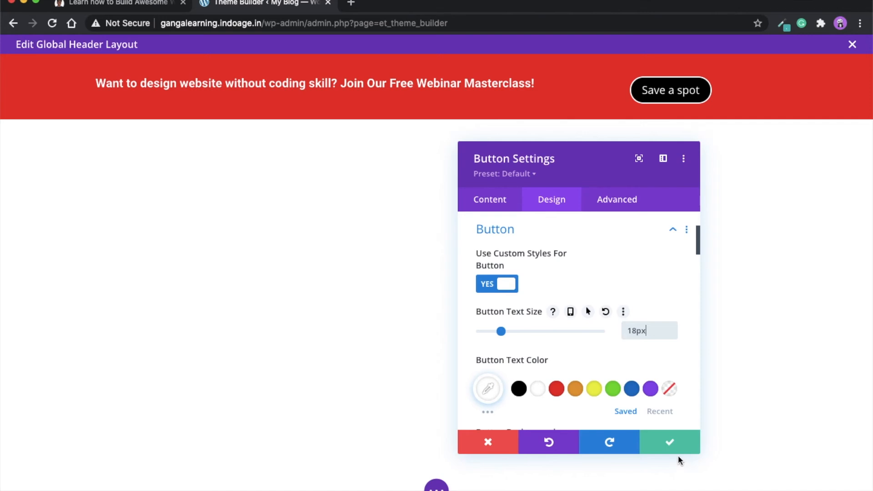
pyautogui.click(677, 451)
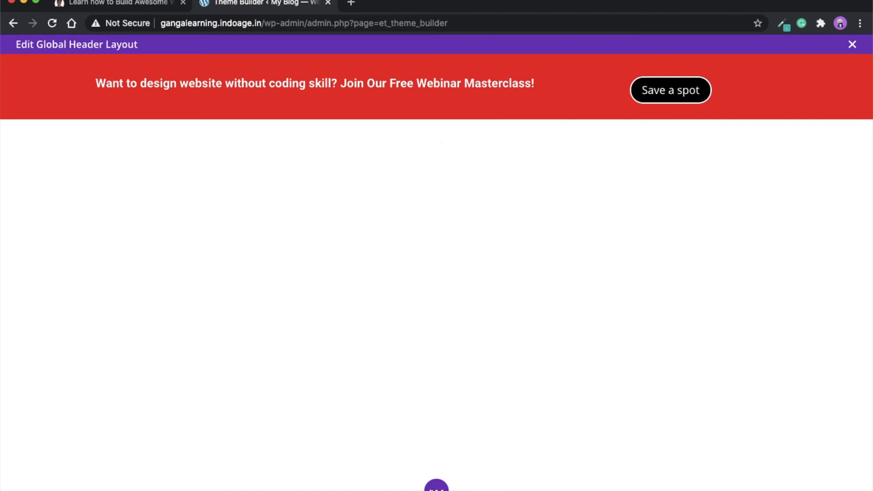
# - Preview the header layout in phone view and return to desktop view
pyautogui.click(436, 488)
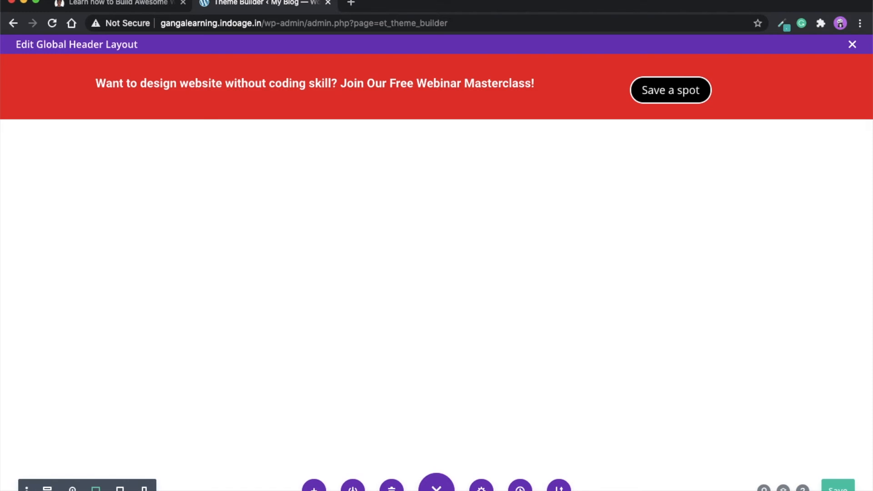
pyautogui.click(144, 488)
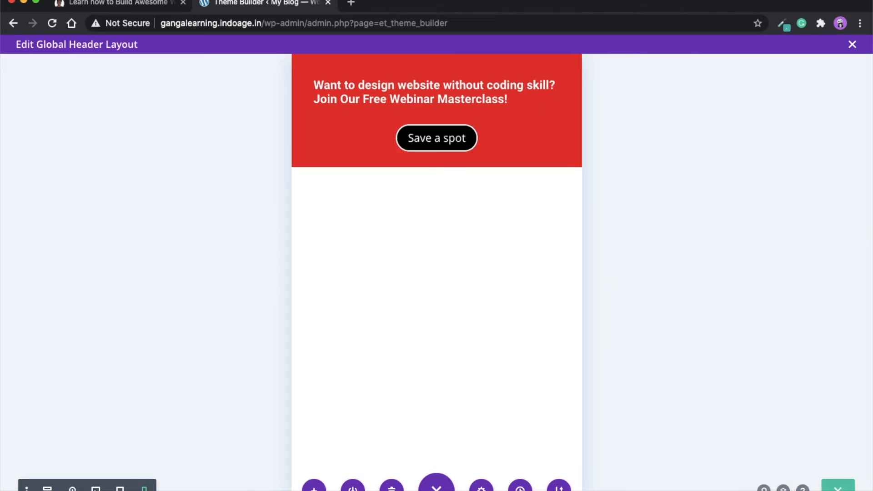
pyautogui.click(95, 488)
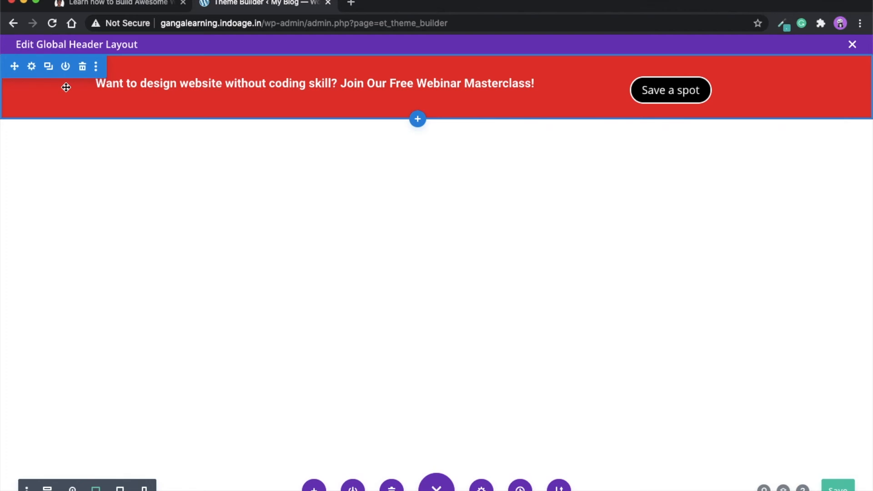
# - Switch to the reference site and examine how its top promotion bar behaves while the page scrolls
pyautogui.click(136, 5)
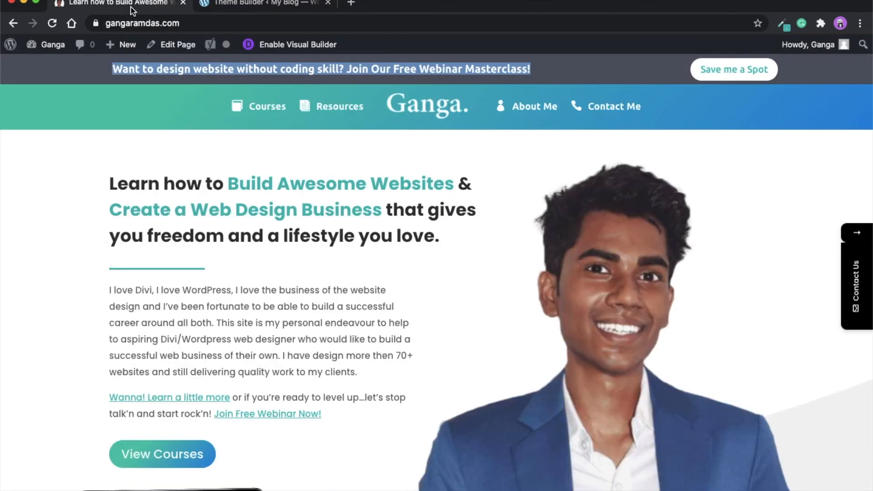
pyautogui.click(51, 206)
pyautogui.scroll(-7, 169, 261)
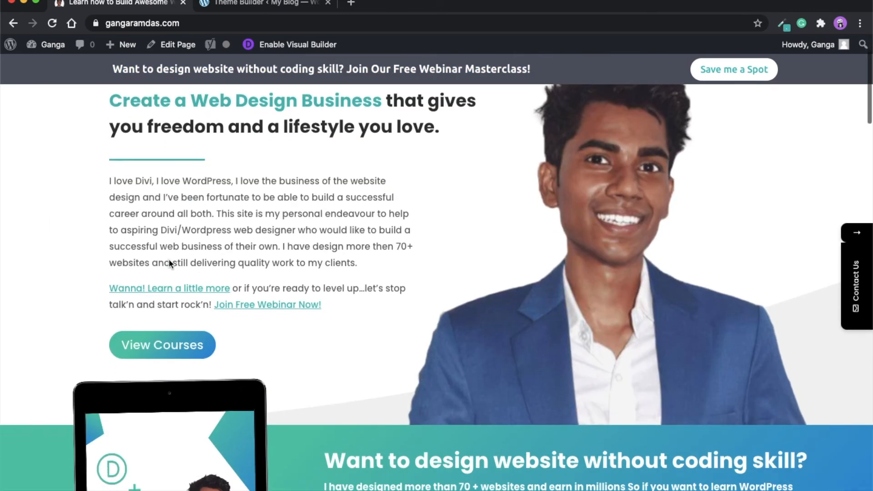
pyautogui.scroll(-2, 173, 259)
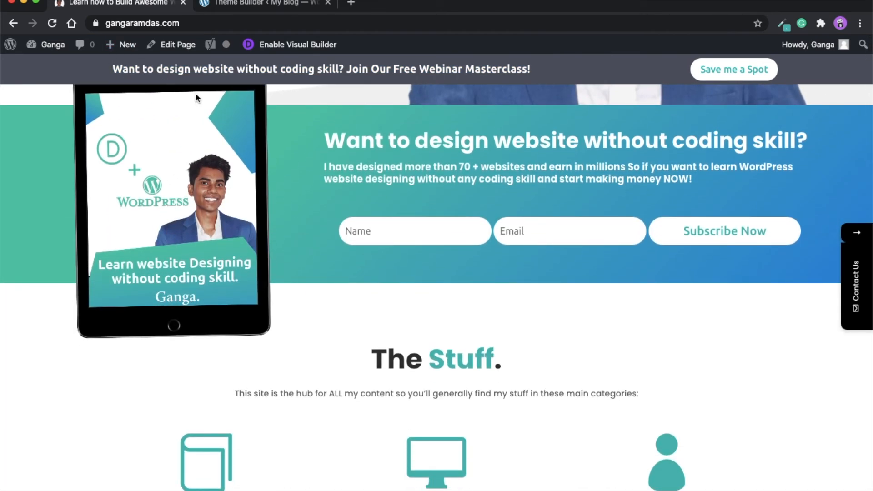
pyautogui.scroll(-2, 216, 255)
pyautogui.scroll(10, 216, 255)
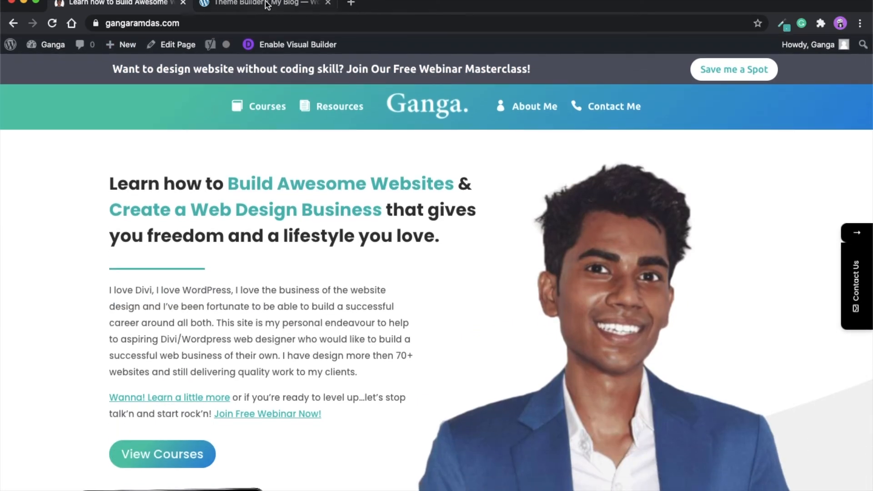
# - Return to the Theme Builder browser tab and set the promotion bar section's position to Fixed
pyautogui.click(265, 4)
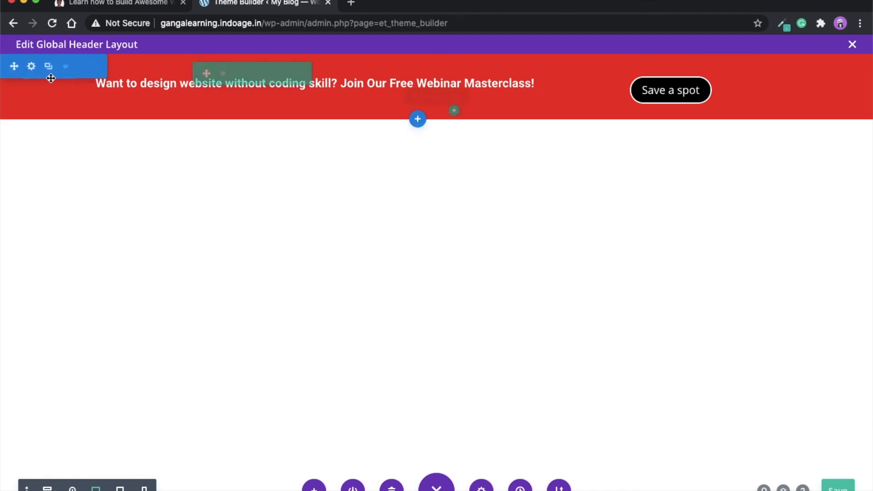
pyautogui.click(31, 66)
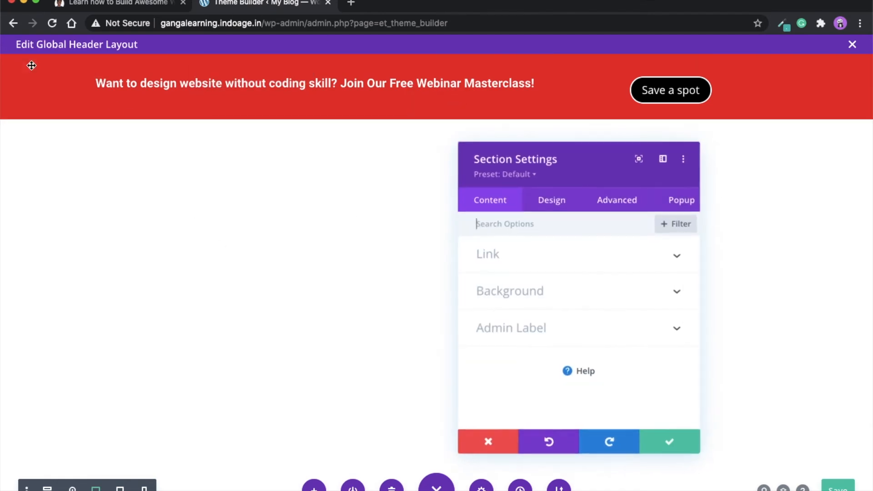
pyautogui.click(623, 207)
pyautogui.scroll(-2, 563, 369)
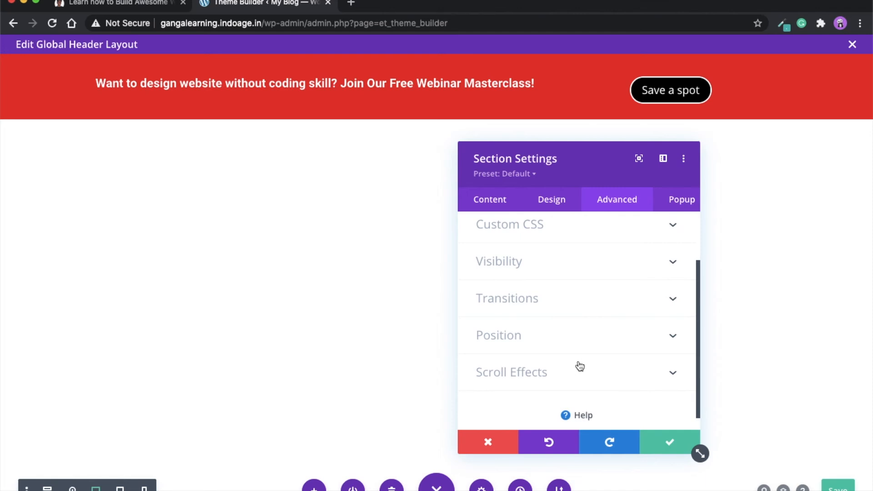
pyautogui.click(525, 336)
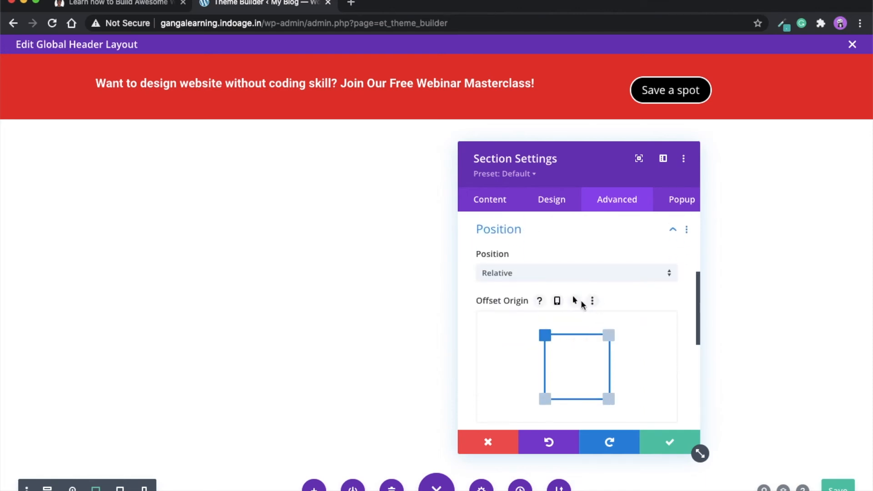
pyautogui.click(581, 275)
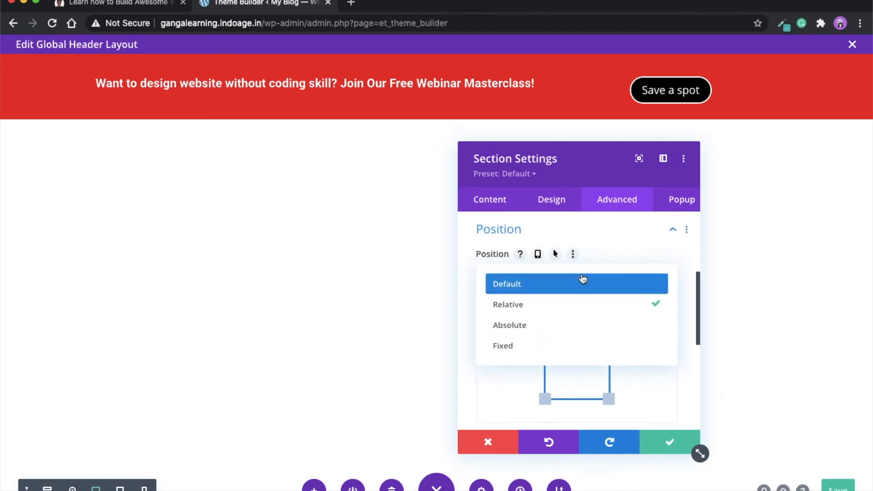
pyautogui.click(587, 349)
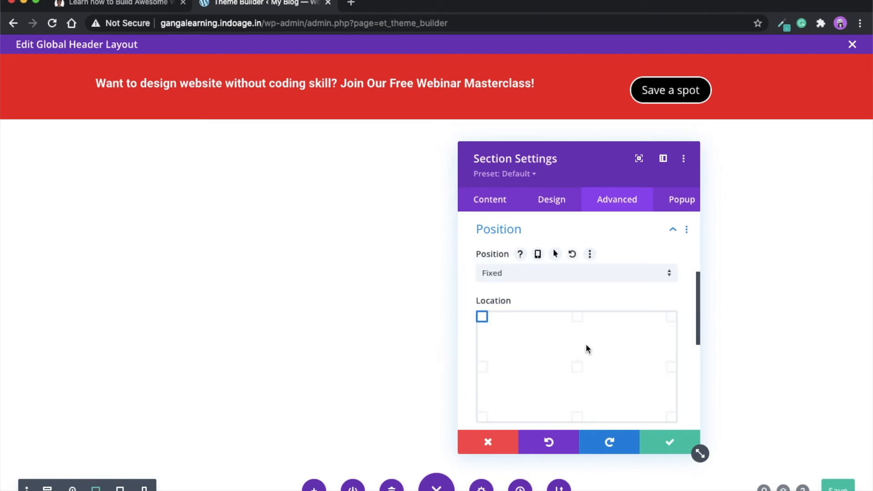
# - Set the fixed section's Z Index to 5 and save the section settings
pyautogui.scroll(-4, 555, 335)
pyautogui.scroll(-1, 556, 339)
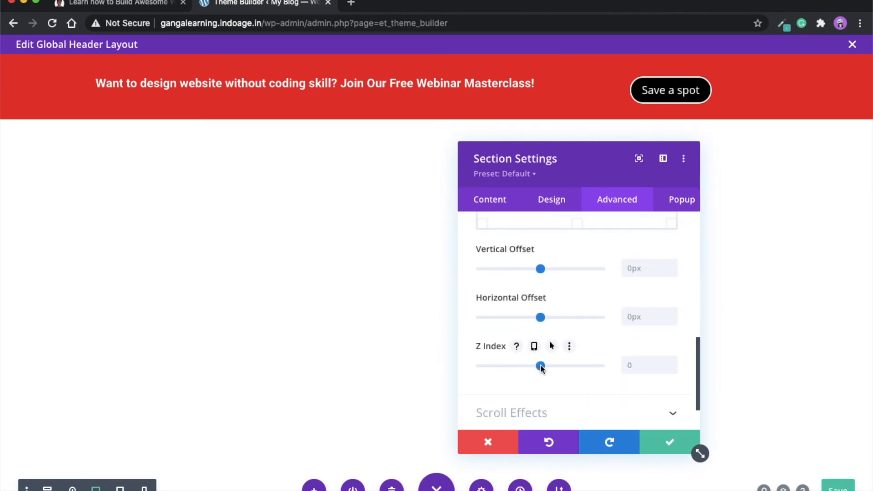
pyautogui.moveTo(541, 368); pyautogui.dragTo(541, 369)
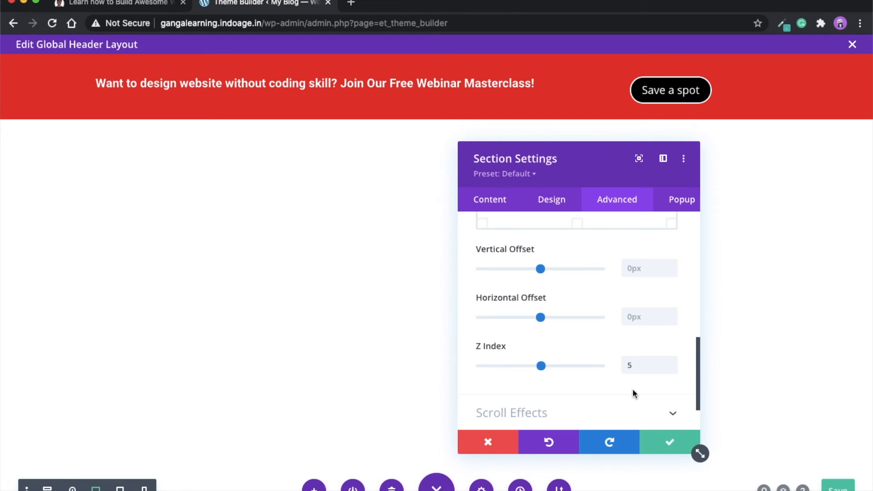
pyautogui.click(670, 445)
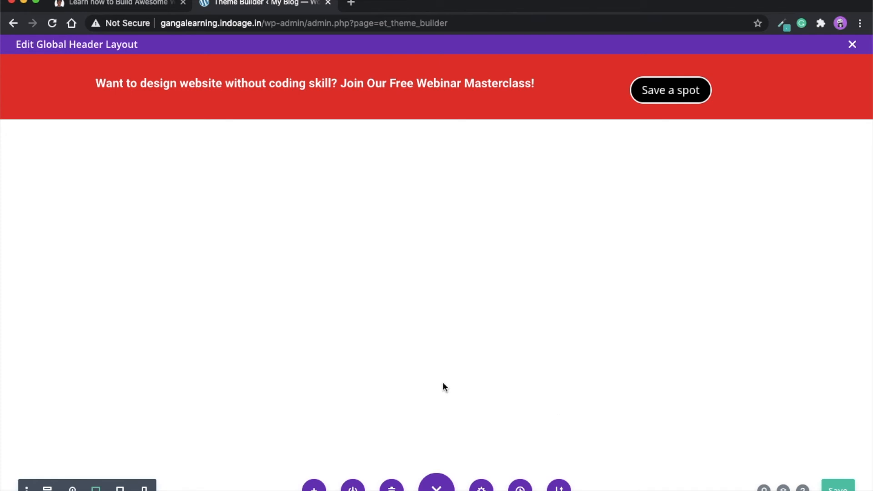
# - In phone view, center the promotion text's alignment for phones only and save the Text module
pyautogui.click(145, 489)
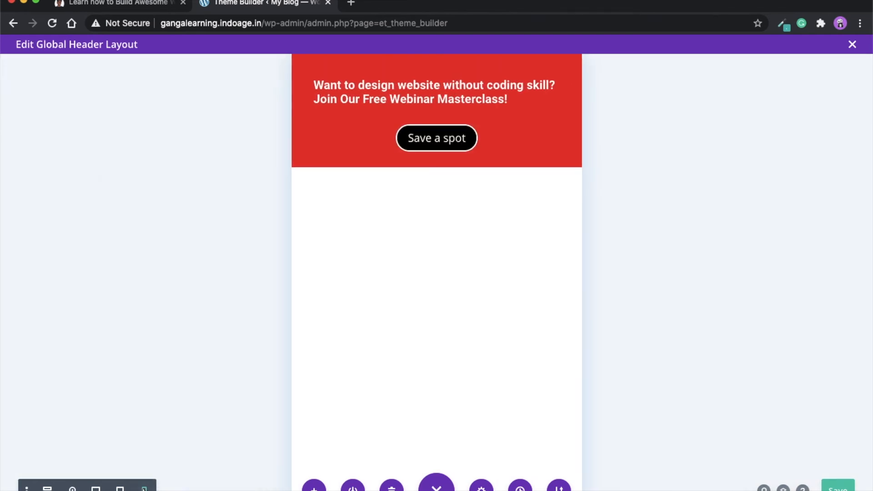
pyautogui.moveTo(545, 88)
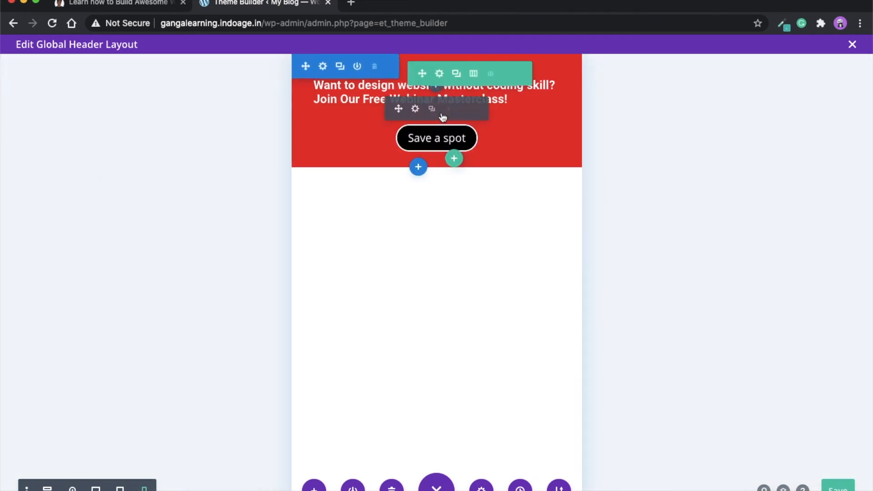
pyautogui.click(415, 110)
pyautogui.click(553, 199)
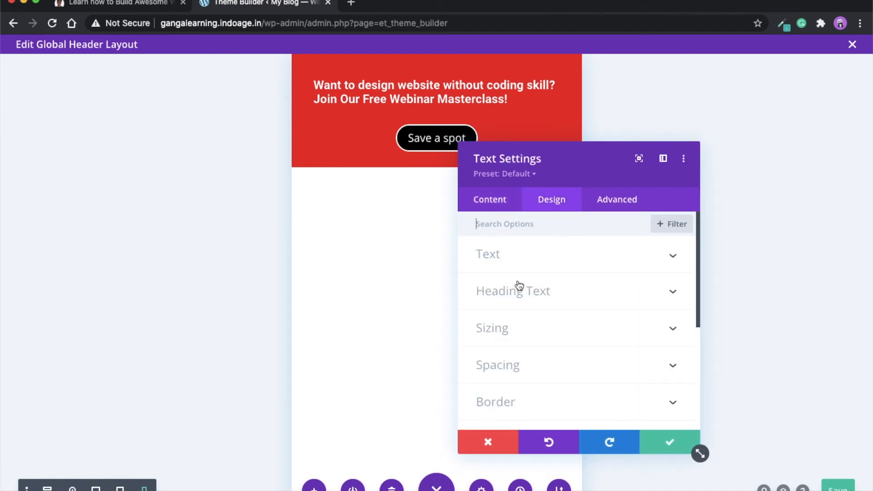
pyautogui.click(512, 257)
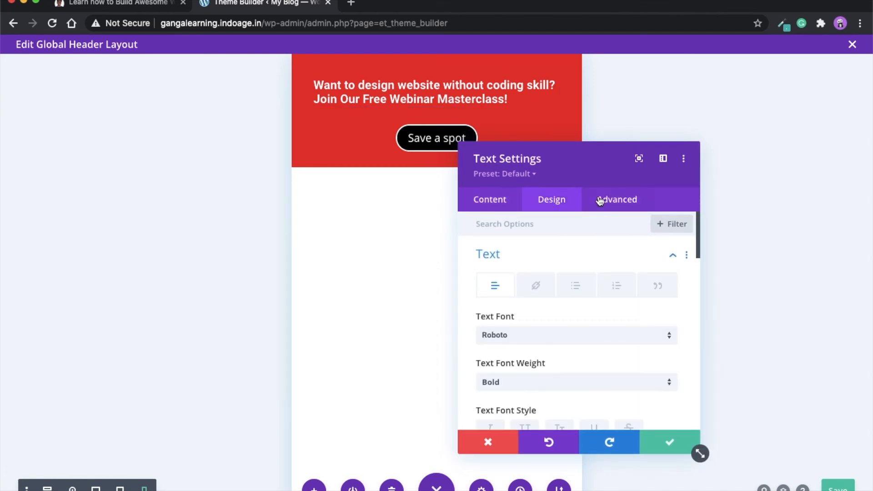
pyautogui.moveTo(585, 168); pyautogui.dragTo(680, 168)
pyautogui.scroll(-5, 643, 335)
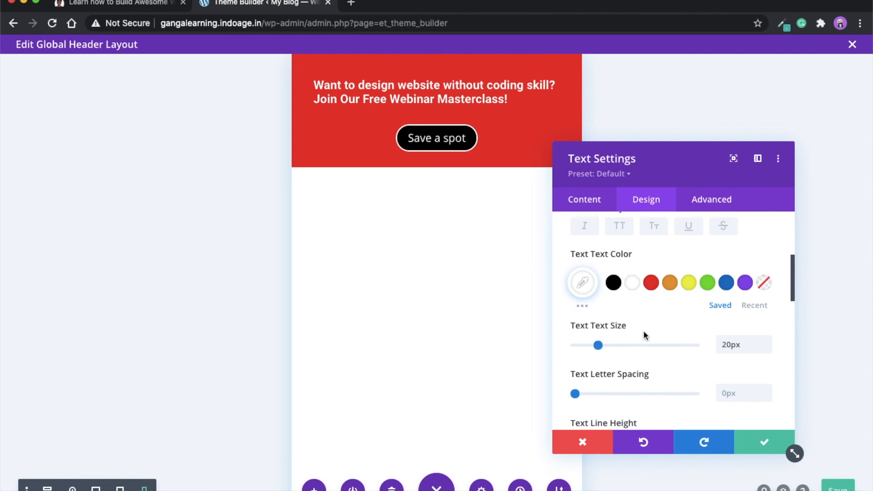
pyautogui.scroll(4, 669, 320)
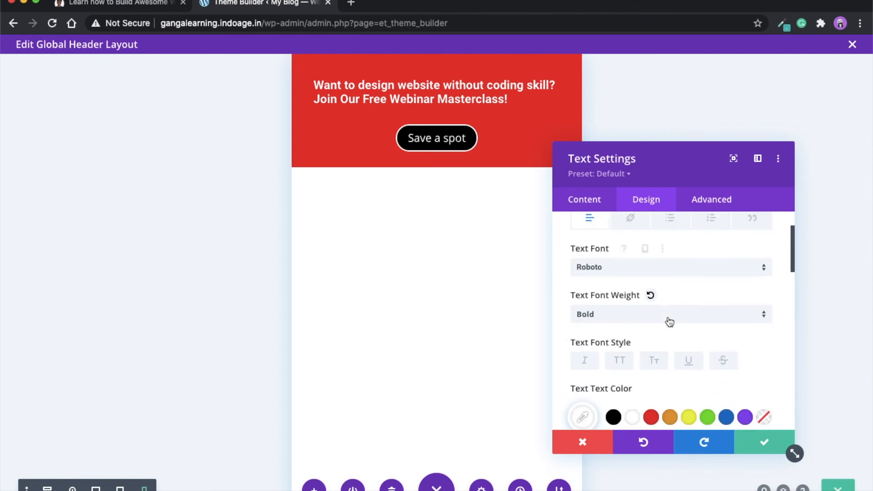
pyautogui.scroll(2, 670, 322)
pyautogui.scroll(-4, 657, 337)
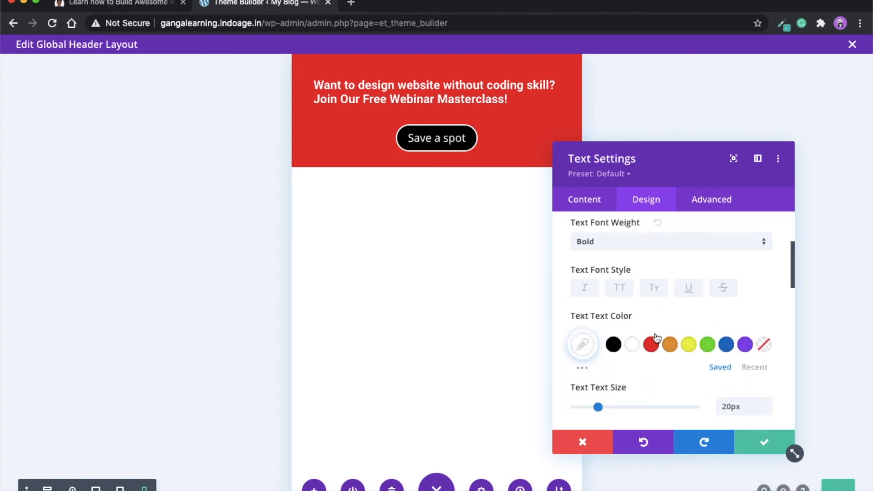
pyautogui.scroll(-6, 656, 337)
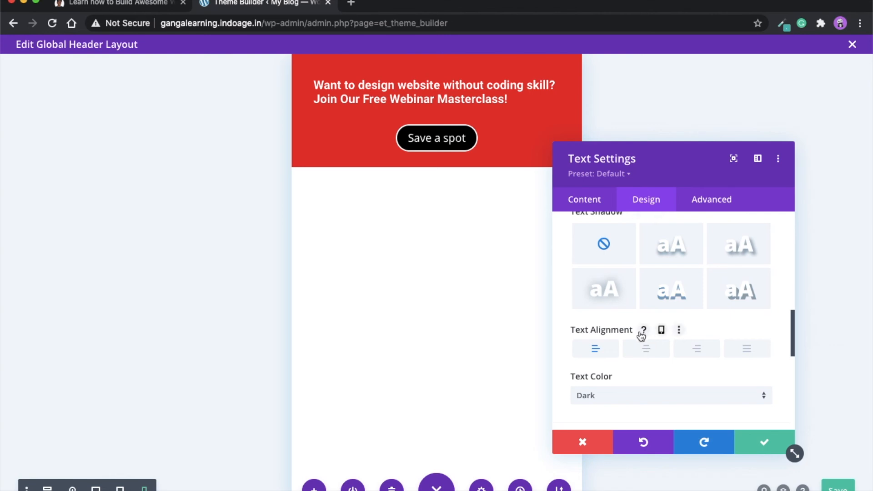
pyautogui.click(661, 330)
pyautogui.scroll(-1, 728, 366)
pyautogui.click(646, 337)
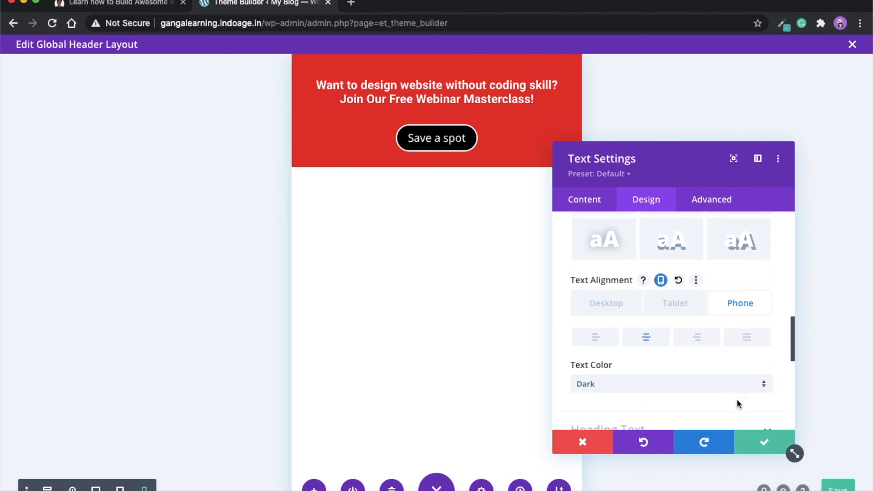
pyautogui.click(766, 446)
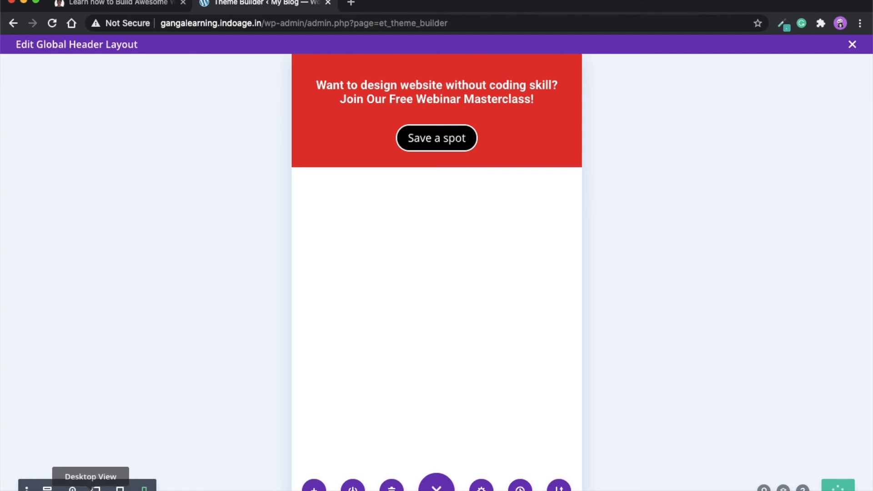
# - Close the header layout editor from desktop view and save the Theme Builder changes
pyautogui.click(95, 488)
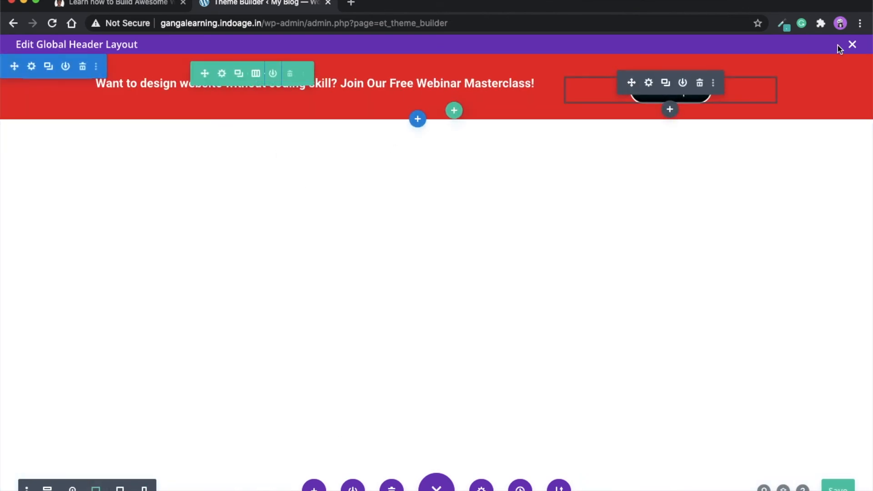
pyautogui.click(852, 45)
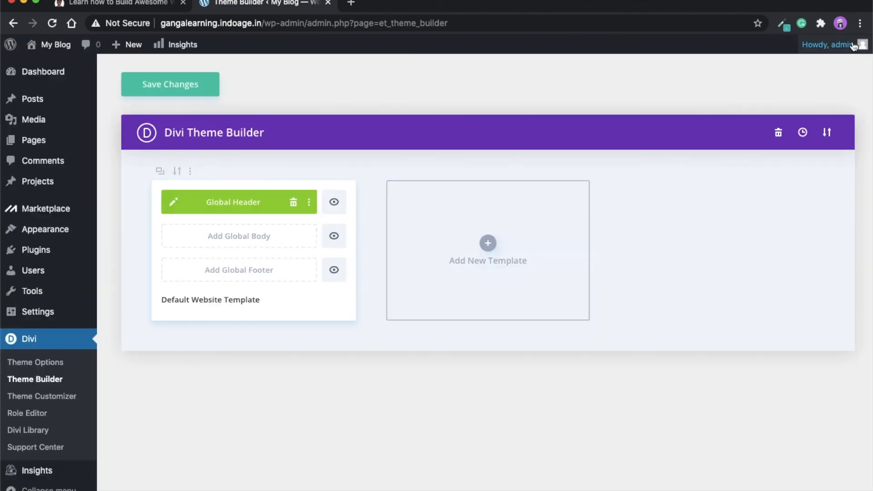
pyautogui.click(161, 89)
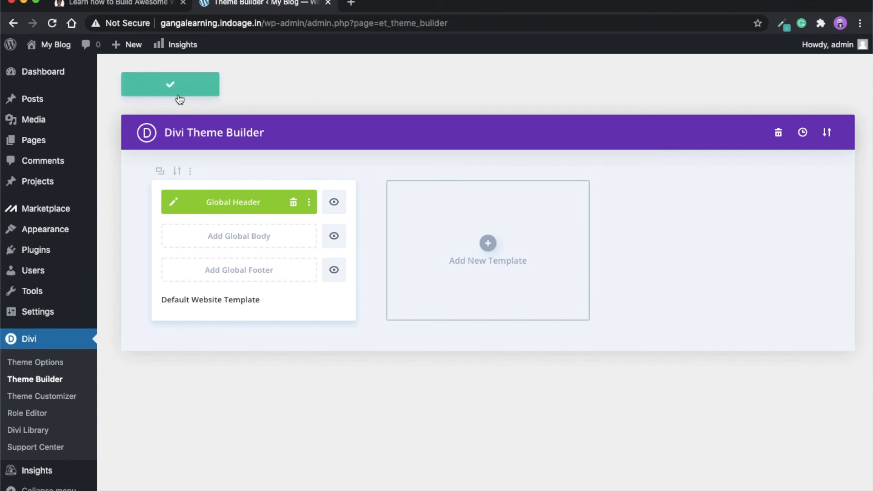
# - Open the live site in a new tab and examine how the promotion bar's text fits its column
pyautogui.moveTo(60, 46)
pyautogui.rightClick(64, 65)
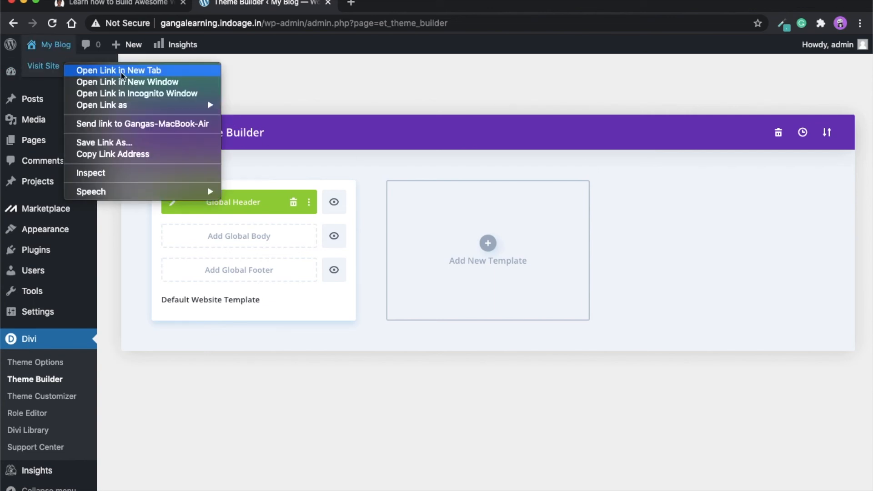
pyautogui.click(134, 74)
pyautogui.click(364, 5)
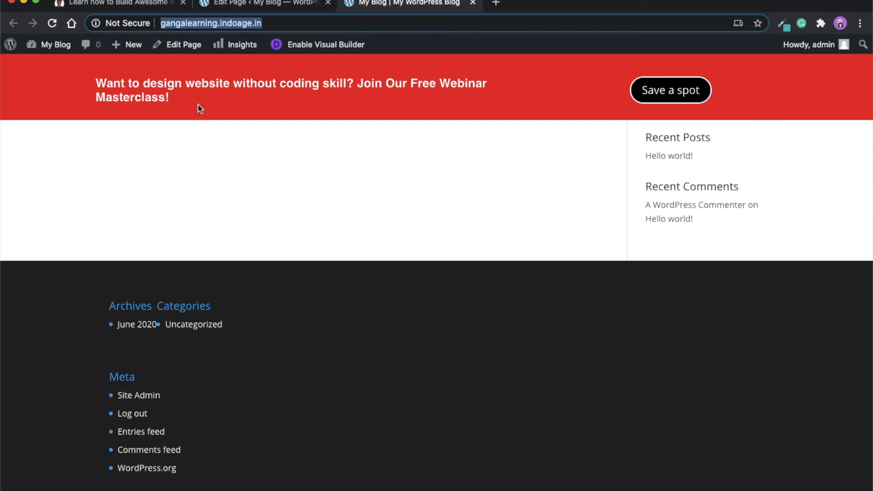
pyautogui.moveTo(72, 84); pyautogui.dragTo(185, 107)
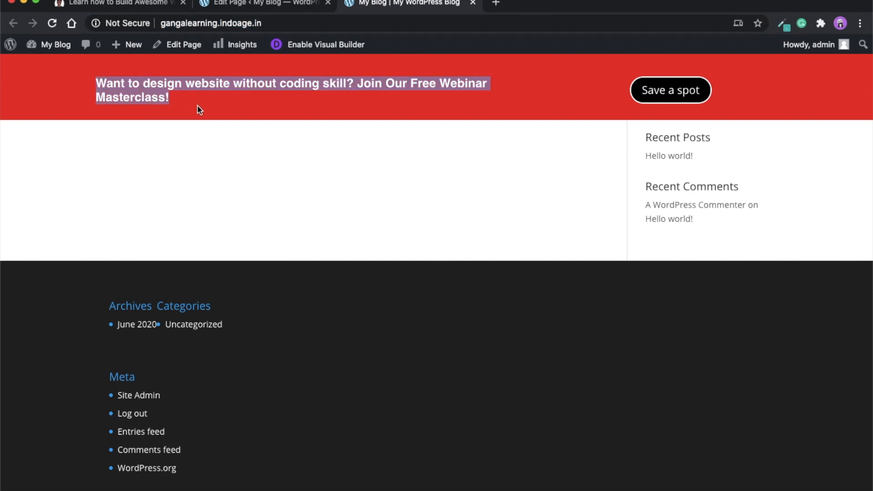
pyautogui.click(178, 97)
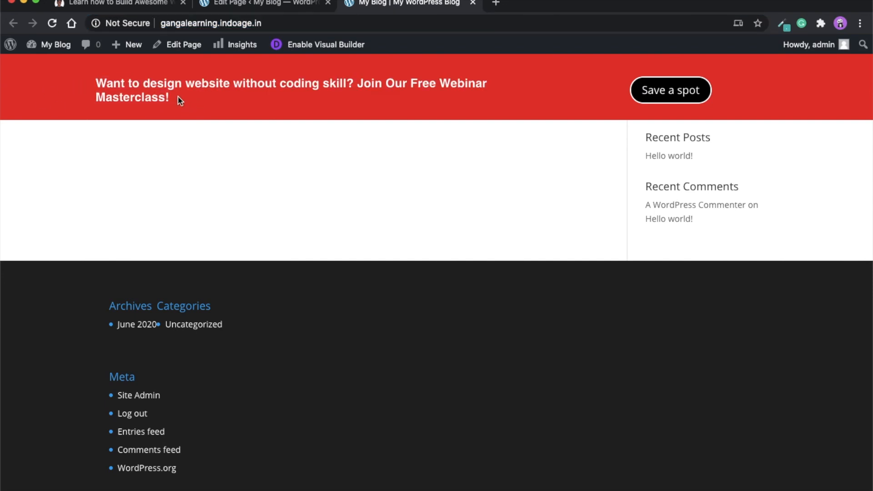
pyautogui.moveTo(180, 100); pyautogui.dragTo(86, 84)
pyautogui.click(198, 103)
# - Go back to the Divi Theme Builder in the WordPress admin and open the Global Header layout for editing
pyautogui.click(243, 5)
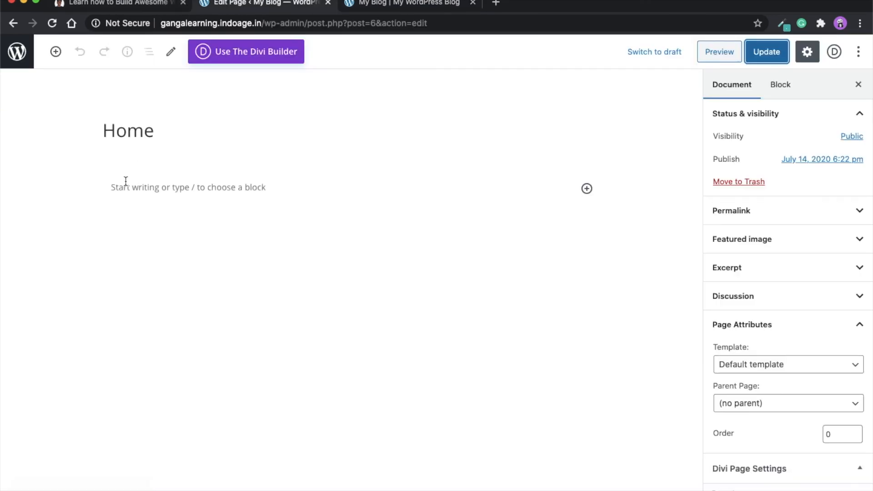
pyautogui.click(16, 52)
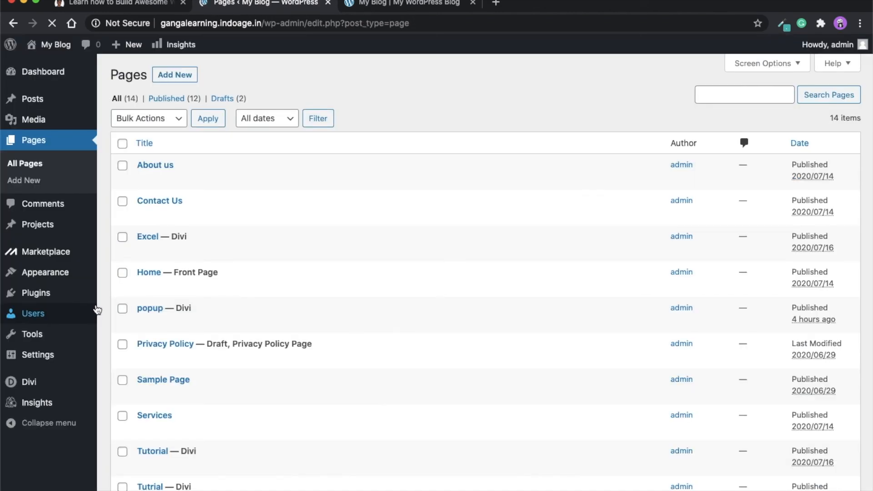
pyautogui.moveTo(29, 382)
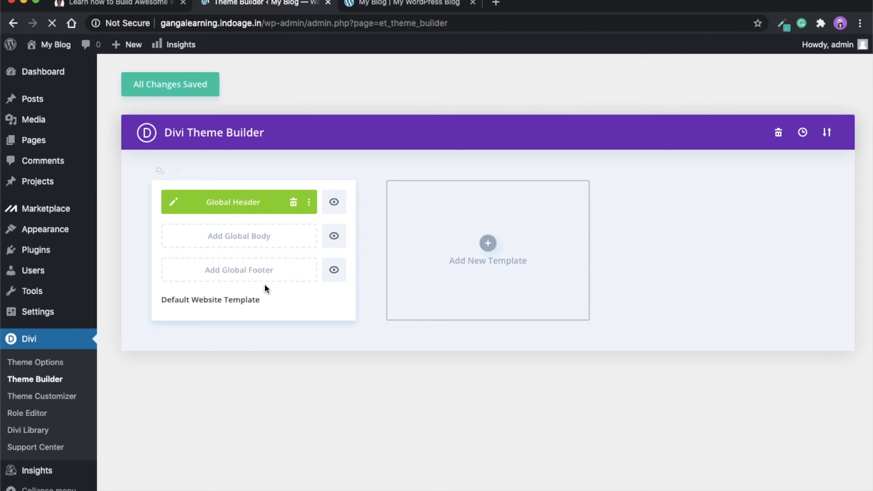
pyautogui.click(172, 201)
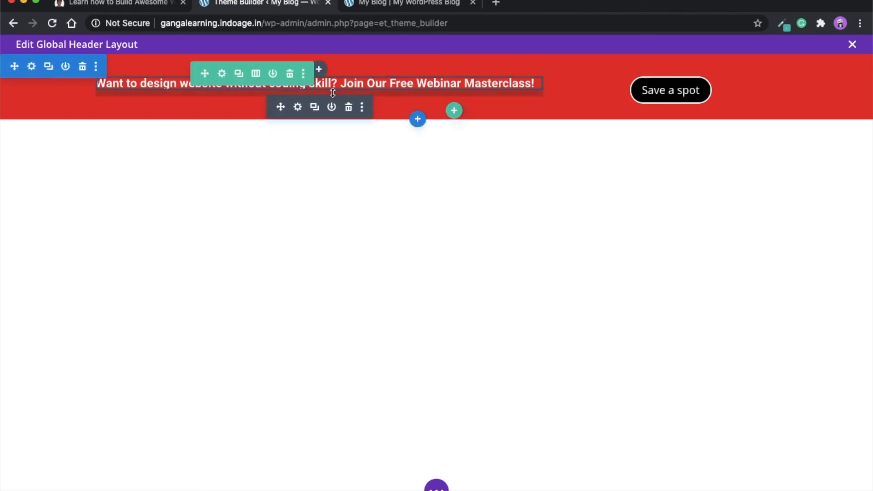
# - Set the promotion text's size to 18px in the Text module's design settings and save the module
pyautogui.click(298, 106)
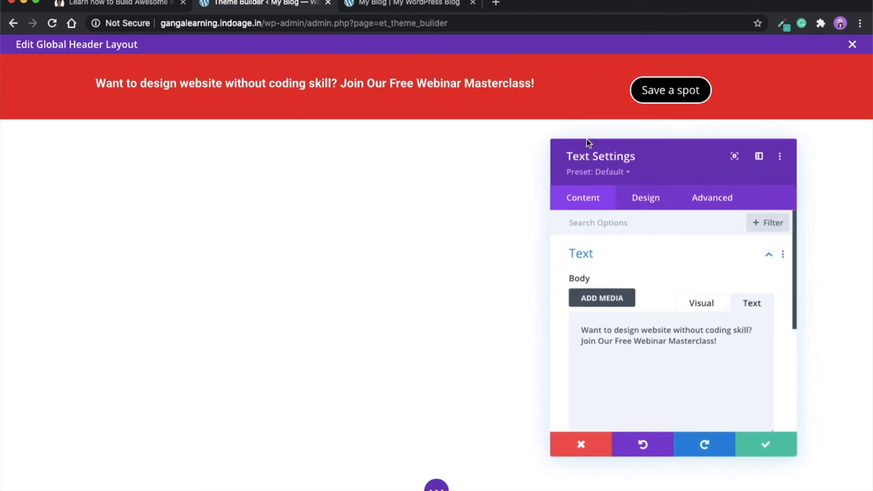
pyautogui.click(645, 200)
pyautogui.click(622, 260)
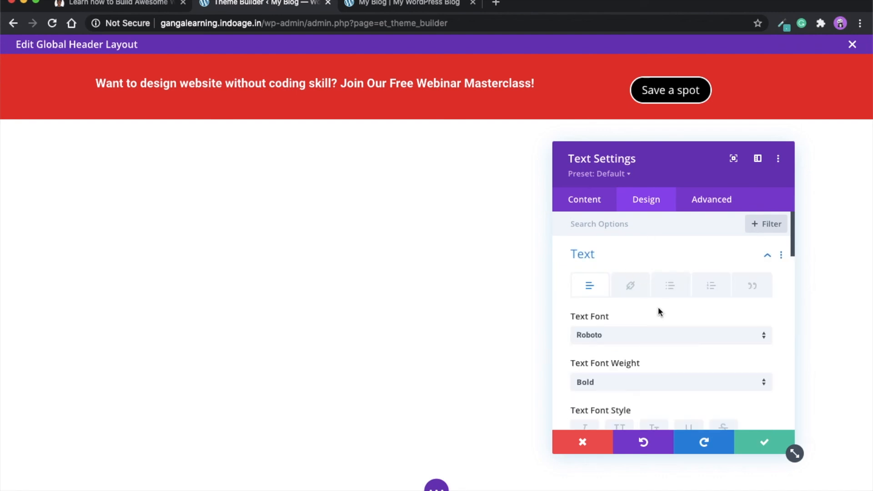
pyautogui.scroll(-5, 658, 306)
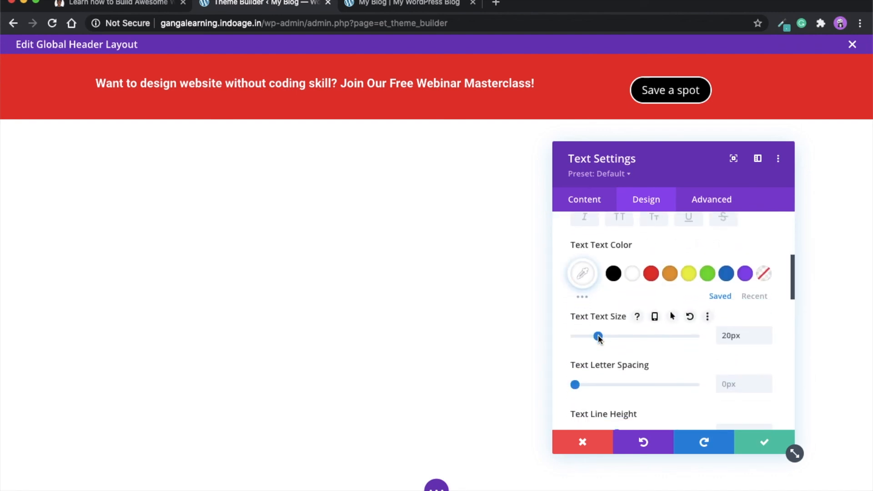
pyautogui.moveTo(598, 338); pyautogui.dragTo(597, 338)
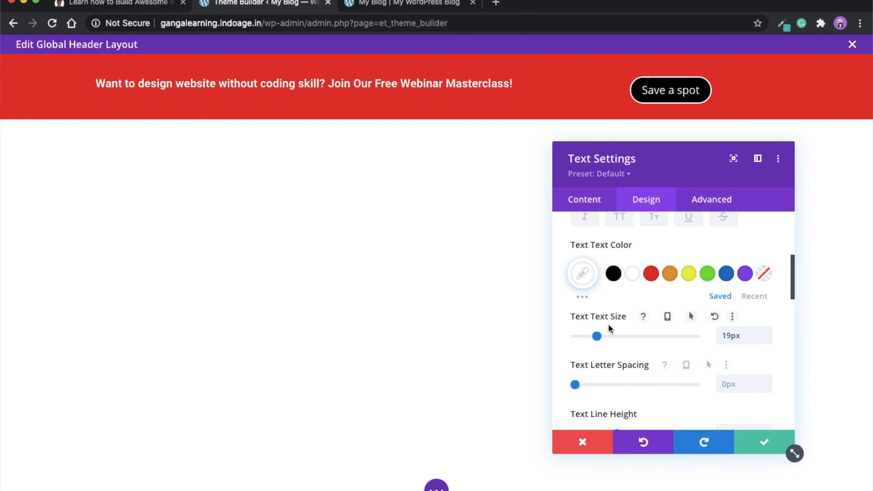
pyautogui.moveTo(596, 336); pyautogui.dragTo(595, 336)
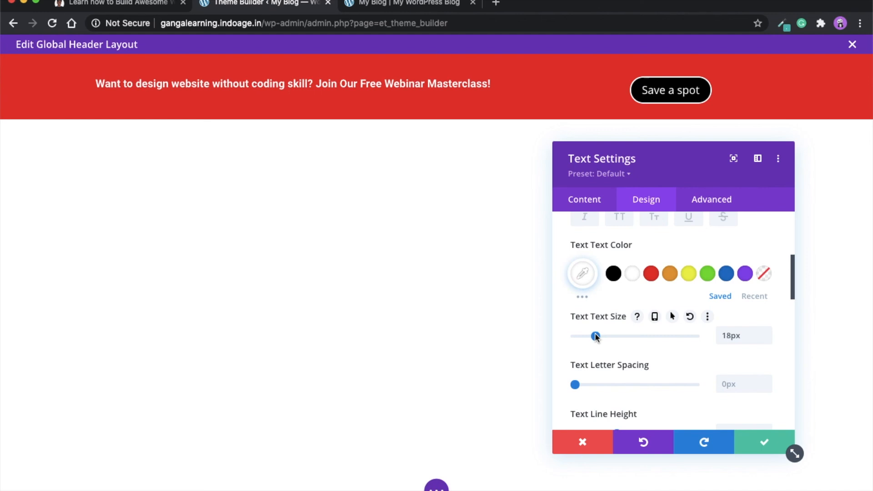
pyautogui.click(764, 442)
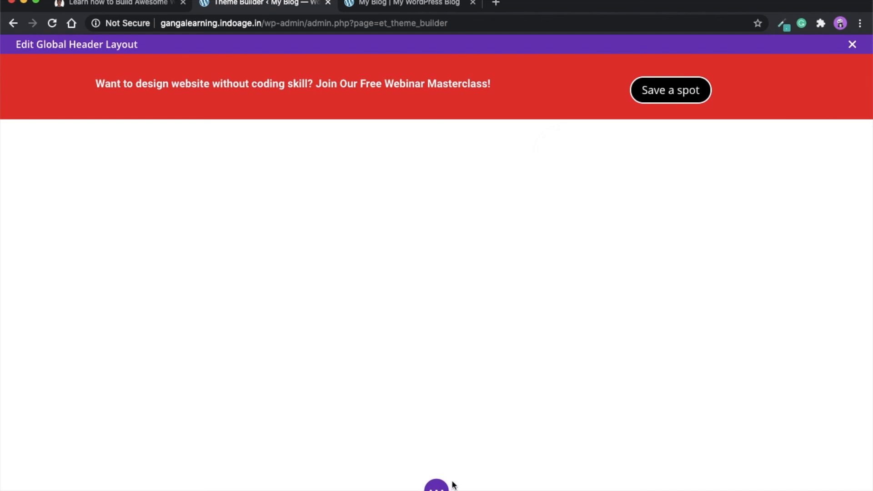
# - Save and close the global header layout, then save the Theme Builder changes
pyautogui.click(437, 487)
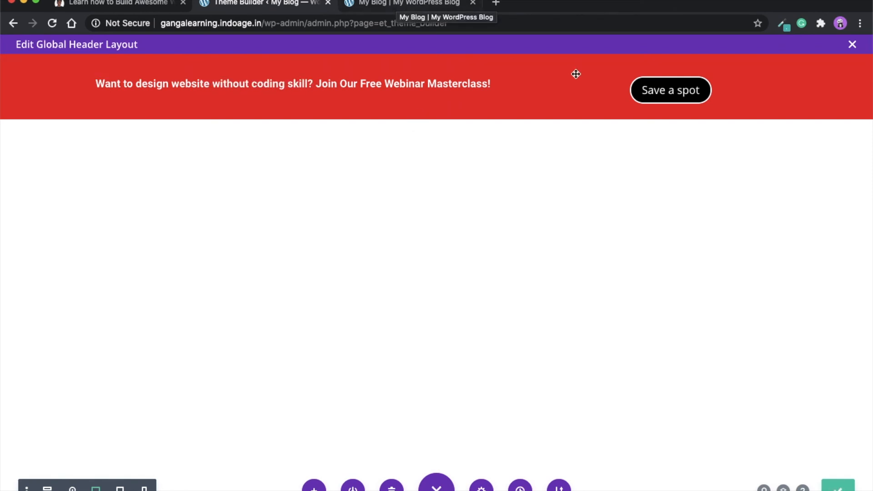
pyautogui.click(852, 44)
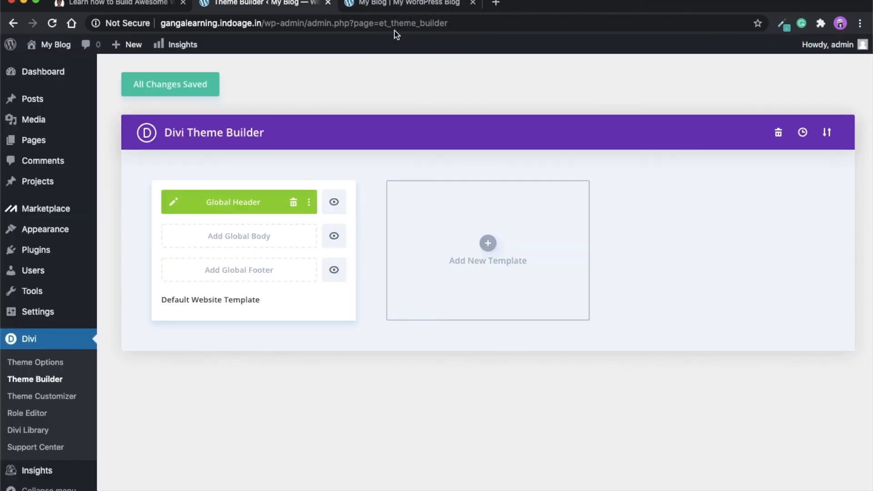
pyautogui.click(209, 83)
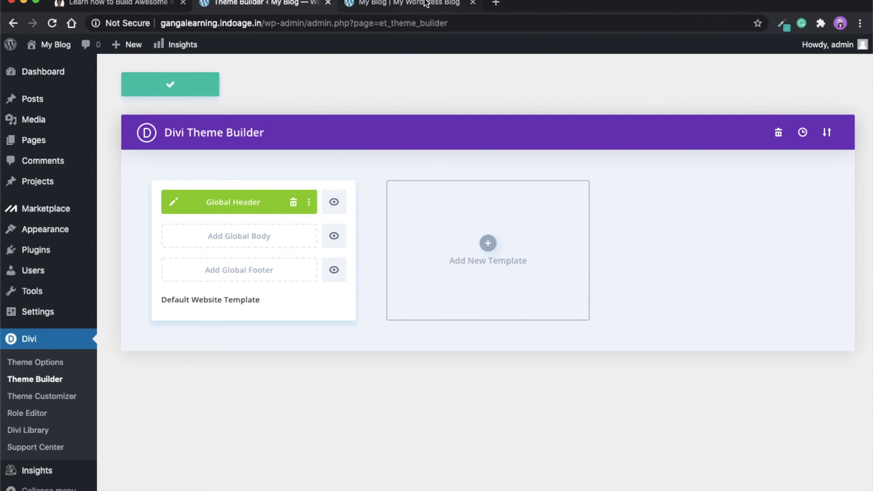
# - Reload the live site and examine how the promotion bar's text fits and whether the bar stays fixed during scrolling
pyautogui.click(409, 4)
pyautogui.press('super+r')
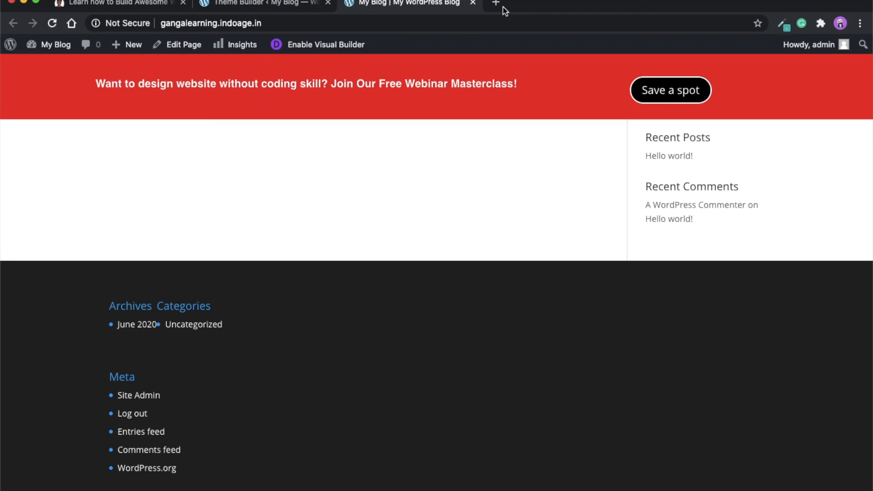
pyautogui.scroll(-2, 456, 255)
pyautogui.scroll(2, 456, 255)
pyautogui.scroll(-2, 456, 255)
pyautogui.scroll(2, 456, 255)
pyautogui.scroll(-2, 456, 256)
pyautogui.scroll(2, 456, 256)
pyautogui.scroll(-2, 456, 256)
pyautogui.scroll(2, 456, 256)
pyautogui.scroll(-2, 456, 256)
pyautogui.scroll(2, 456, 255)
pyautogui.scroll(-3, 653, 201)
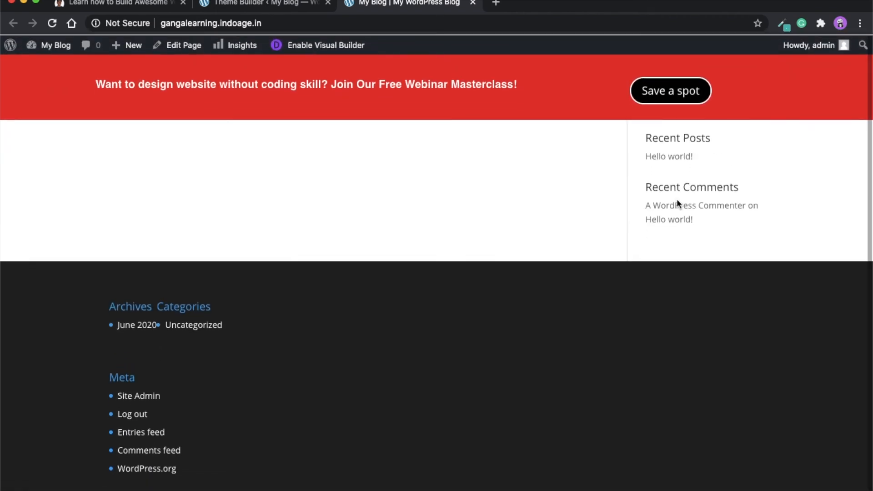
pyautogui.scroll(2, 625, 245)
pyautogui.scroll(-1, 626, 241)
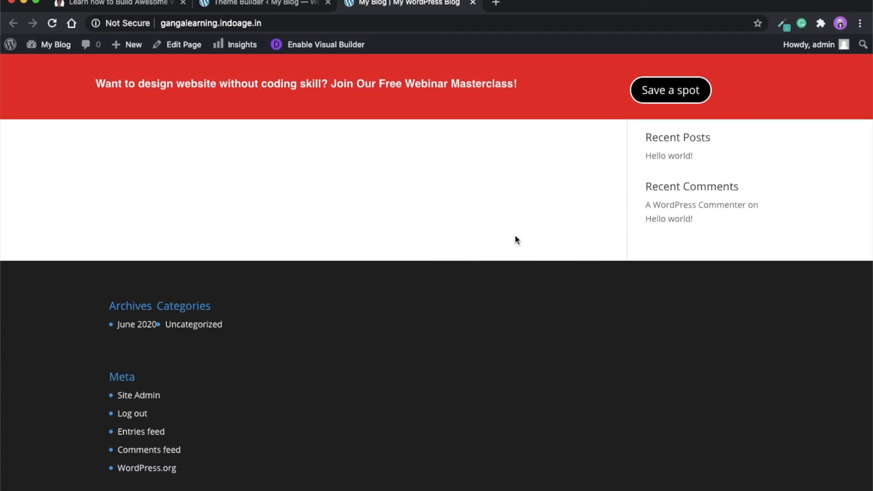
pyautogui.scroll(-2, 513, 239)
pyautogui.scroll(2, 513, 243)
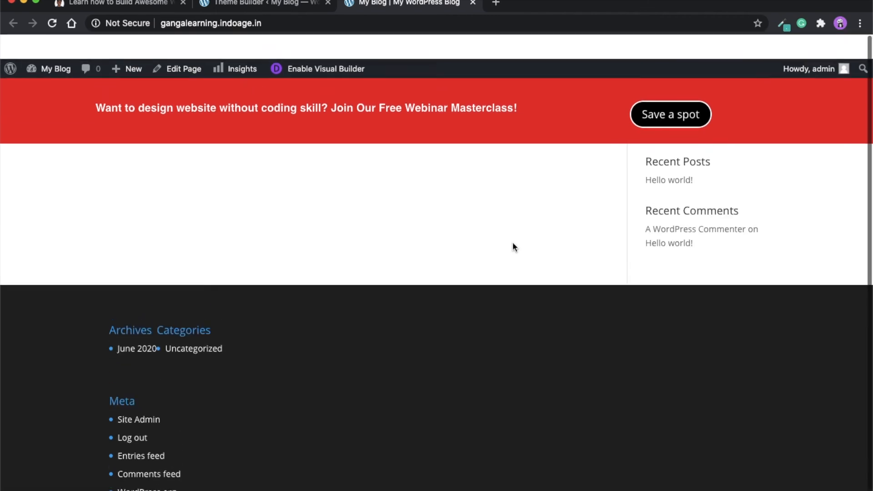
pyautogui.scroll(-1, 403, 216)
pyautogui.scroll(2, 405, 222)
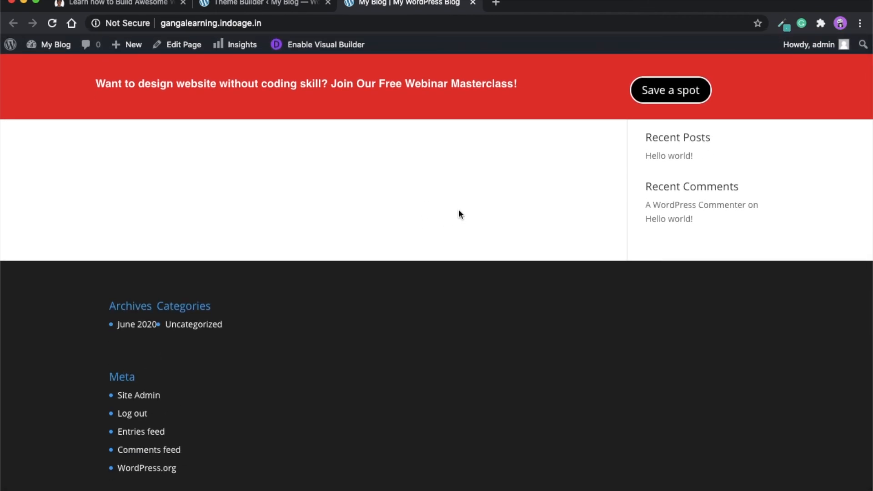